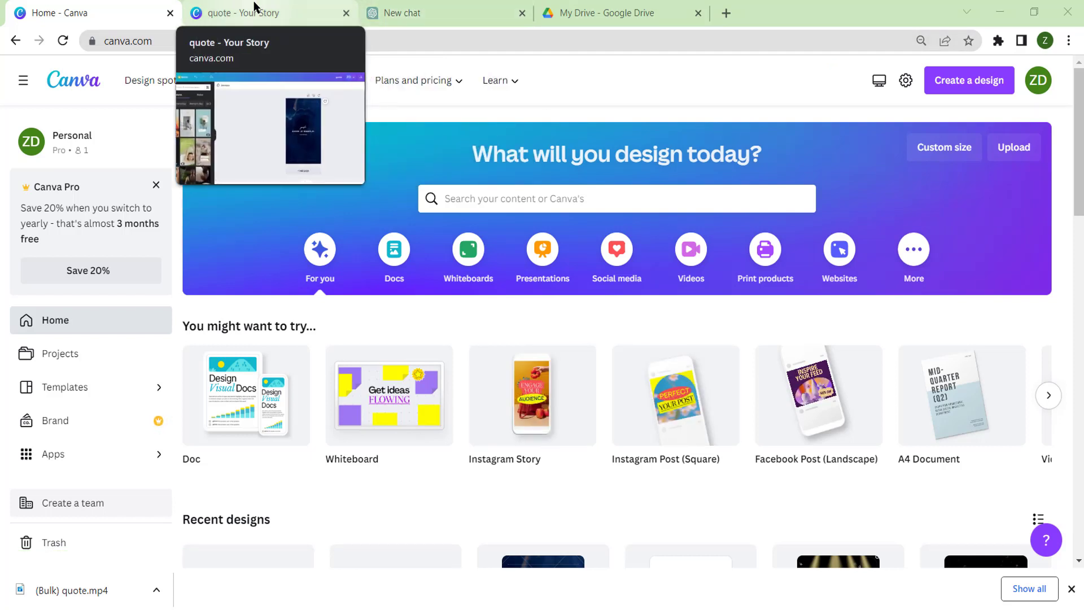
# Step: Send ChatGPT the request for 20 inspirational quotes
pyautogui.click(405, 10)
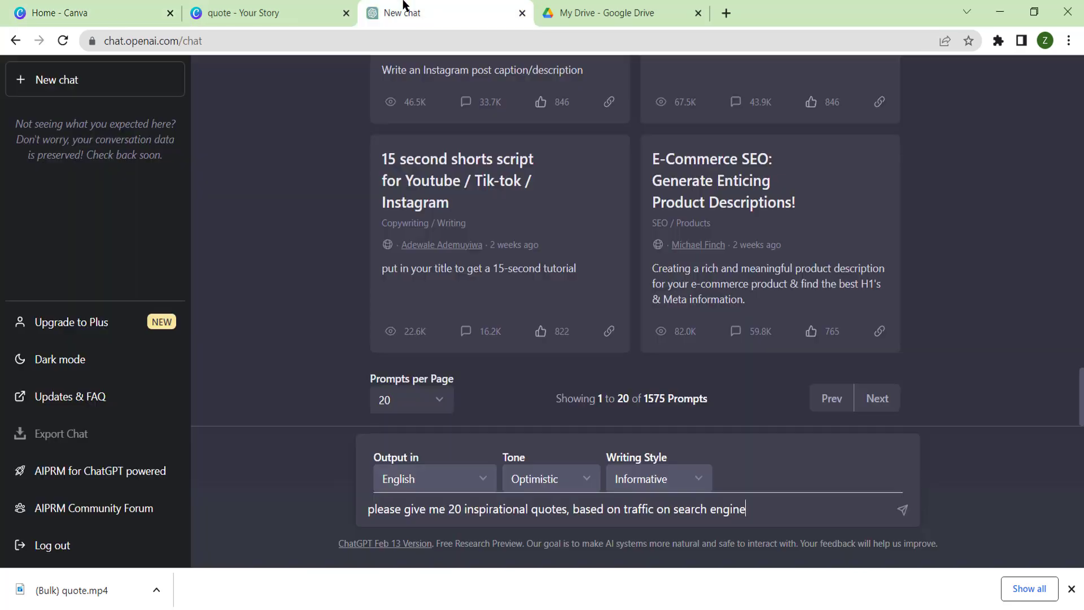
pyautogui.tripleClick(489, 510)
pyautogui.press('Return')
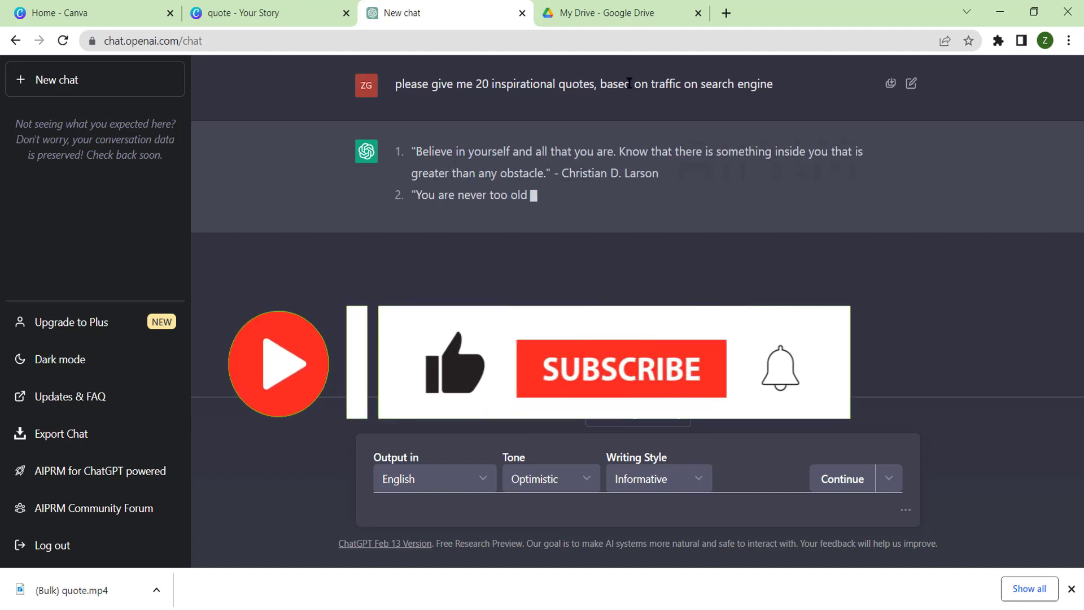
pyautogui.moveTo(618, 84); pyautogui.dragTo(737, 84)
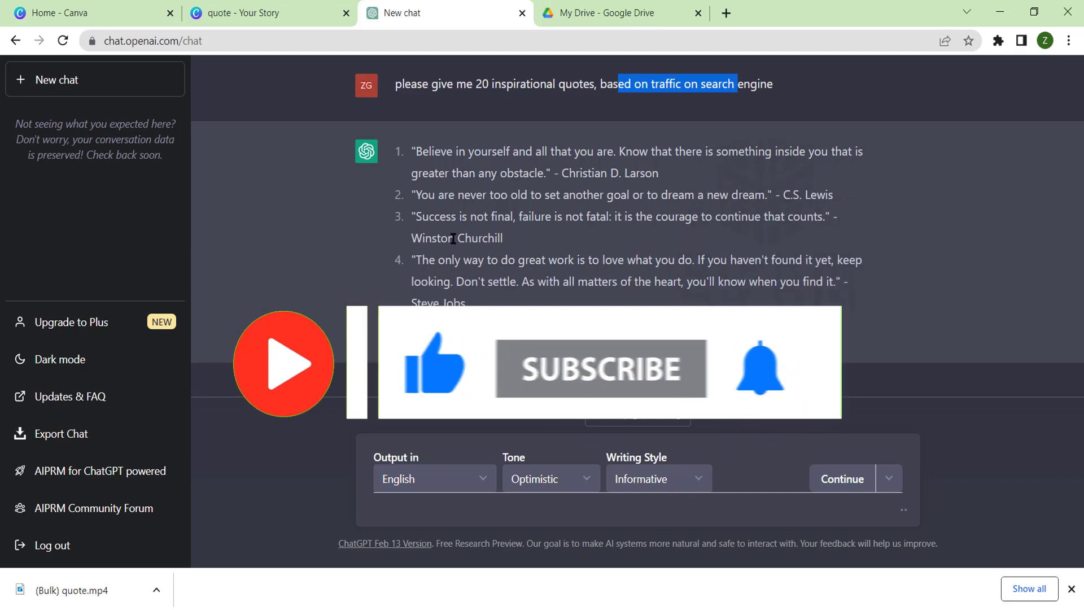
# Step: Create a new blank Google Sheet from Drive and rename it 'Inspirational Quotes'
pyautogui.click(597, 7)
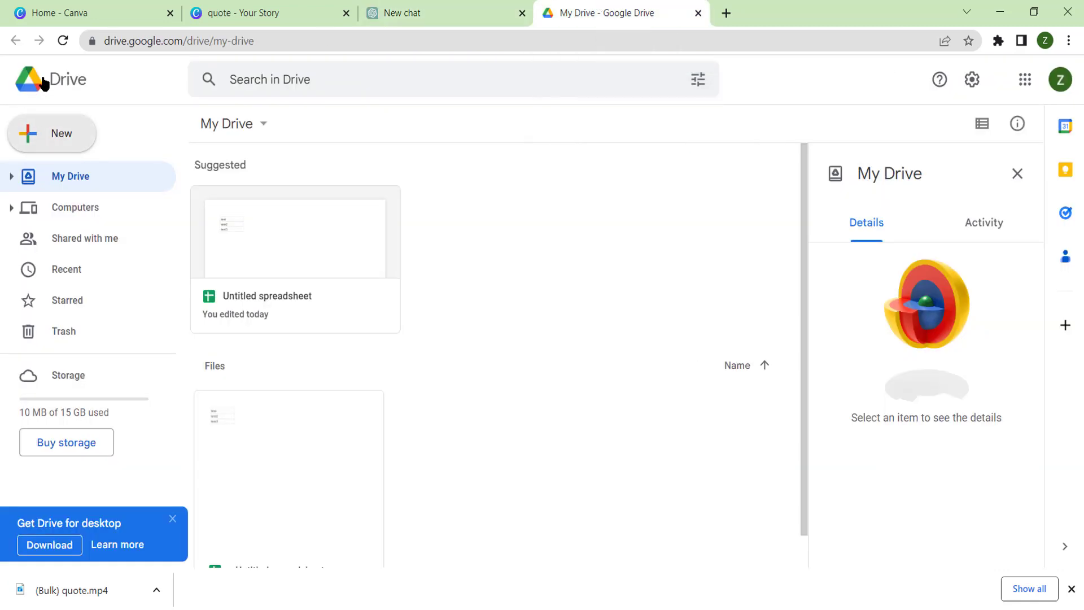
pyautogui.click(67, 133)
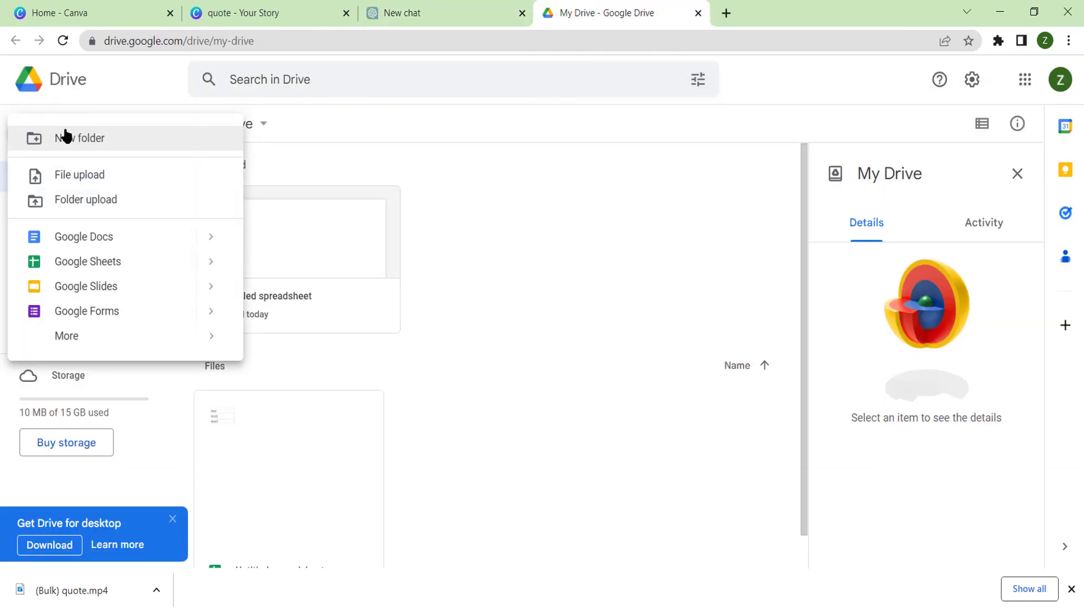
pyautogui.click(137, 261)
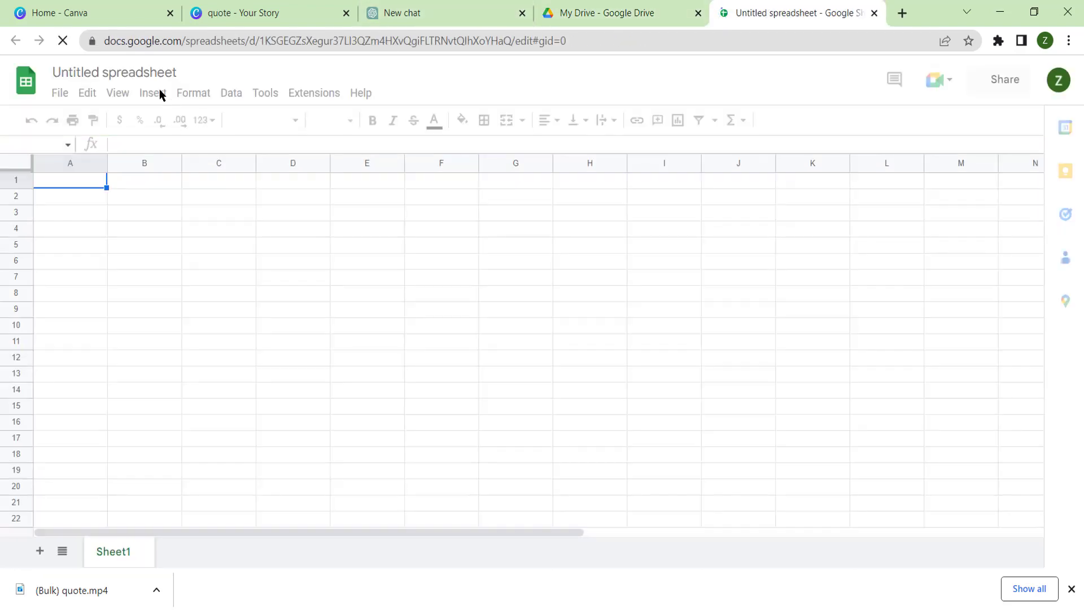
pyautogui.click(142, 68)
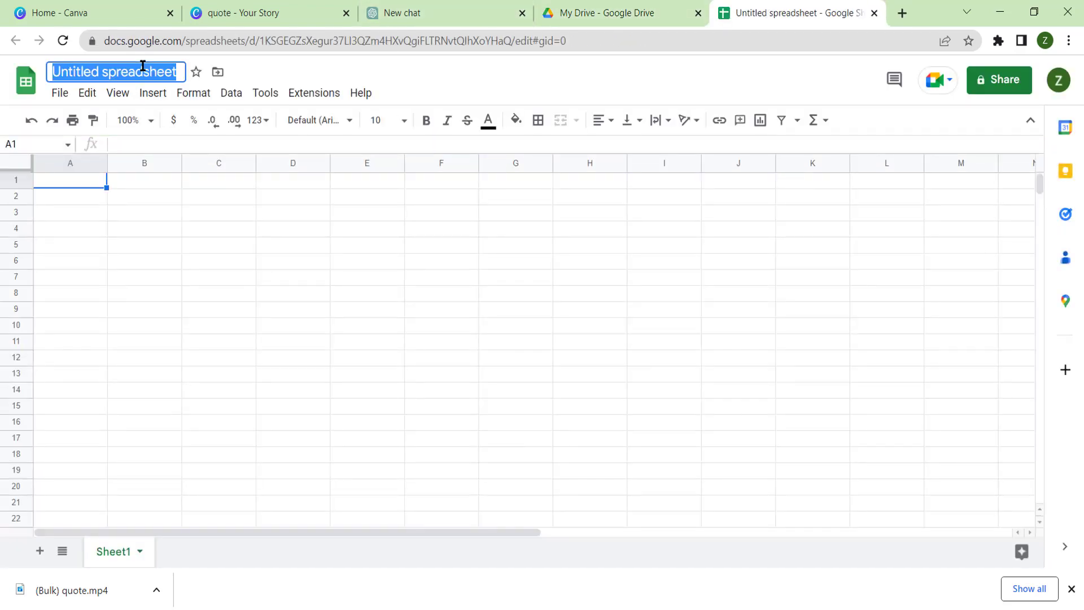
pyautogui.write('Inspirational Quotes')
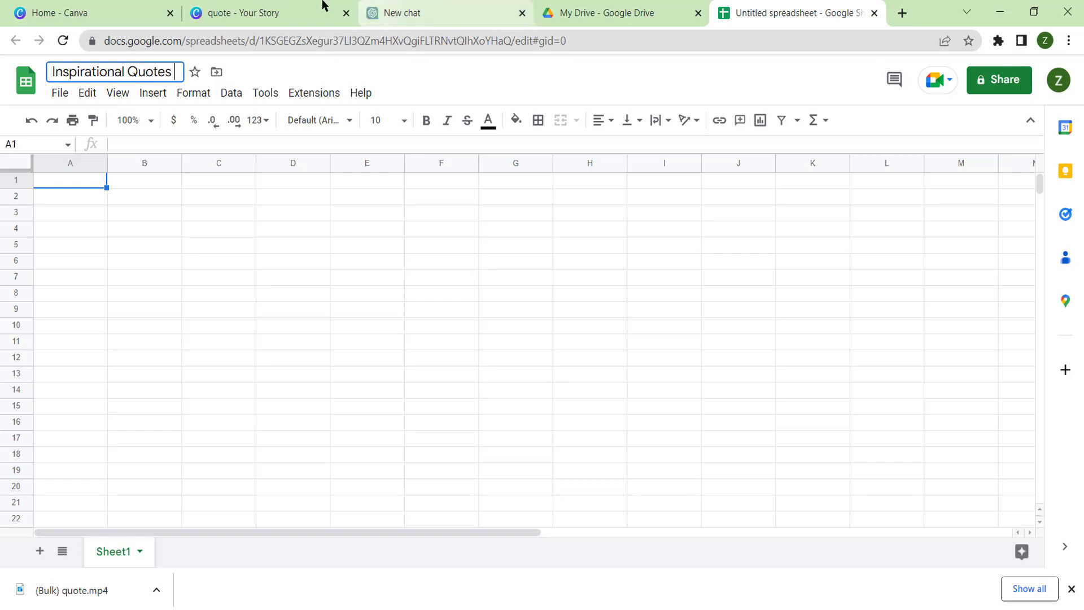
# Step: Select and copy ChatGPT's full list of generated quotes
pyautogui.click(393, 7)
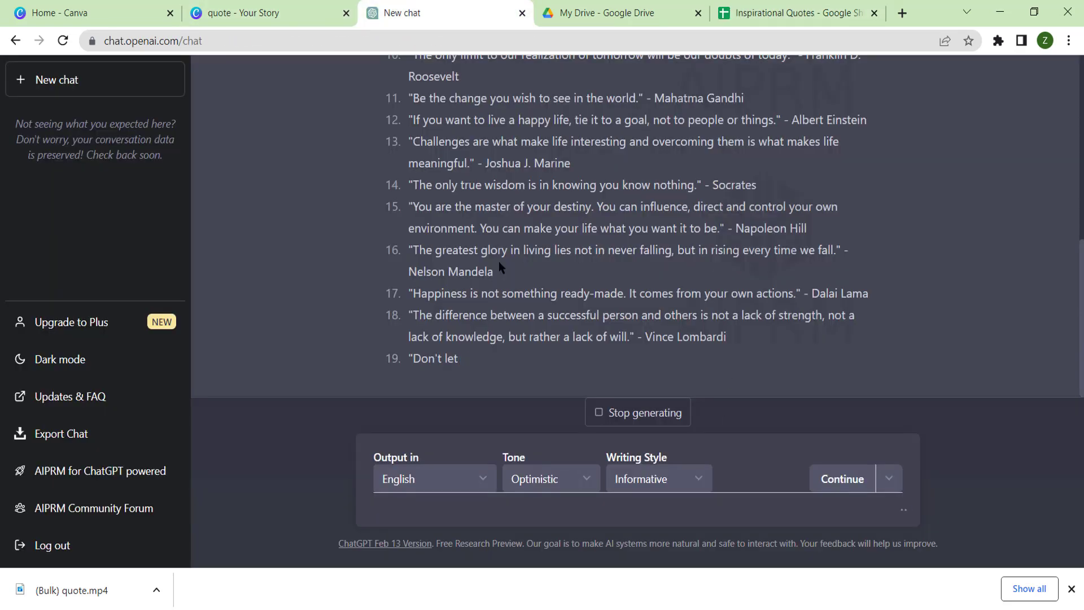
pyautogui.moveTo(409, 60); pyautogui.dragTo(877, 361)
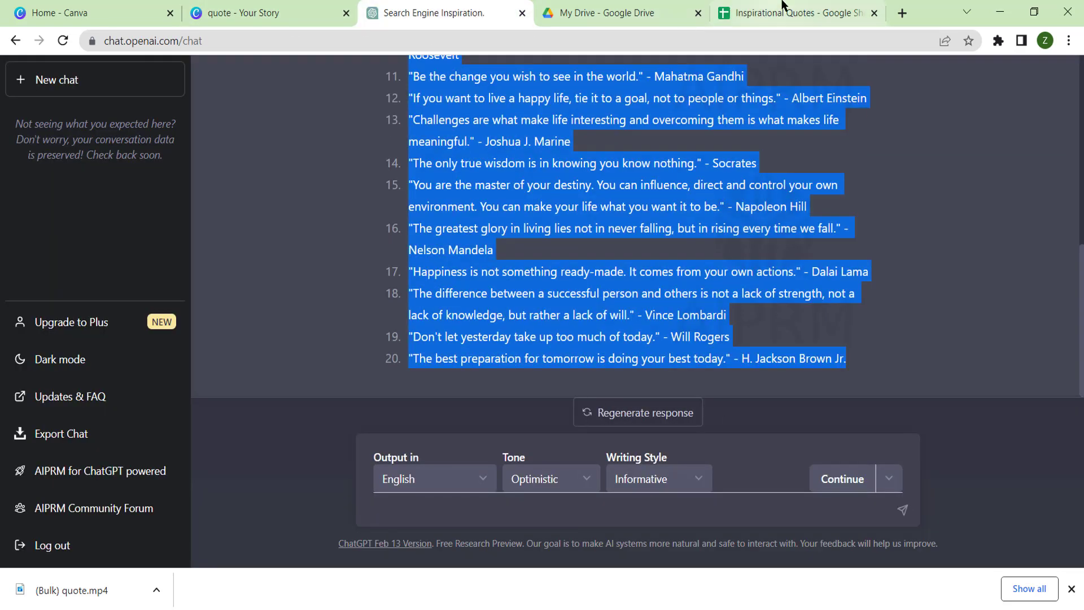
pyautogui.click(804, 5)
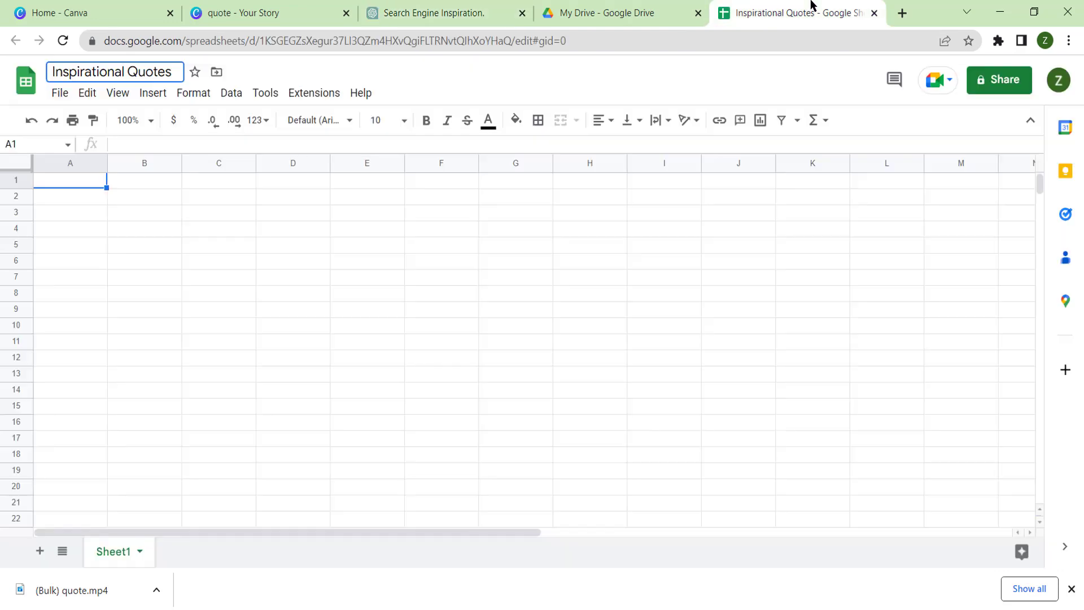
# Step: Paste the quotes into cell A1 and download the sheet as a .csv file
pyautogui.click(58, 182)
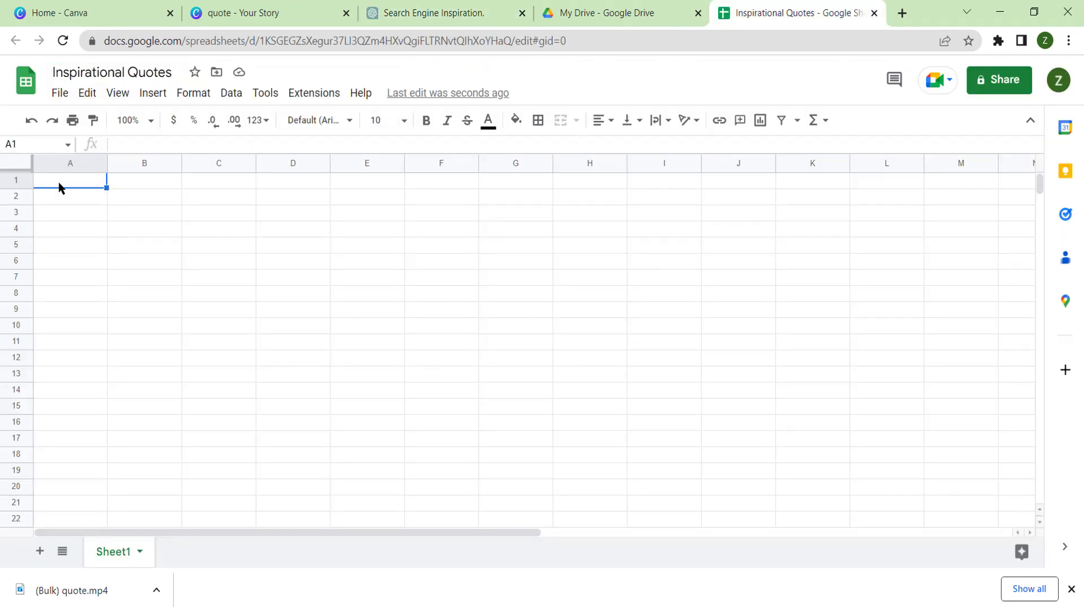
pyautogui.hotkey('ctrl', 'v')
pyautogui.click(157, 263)
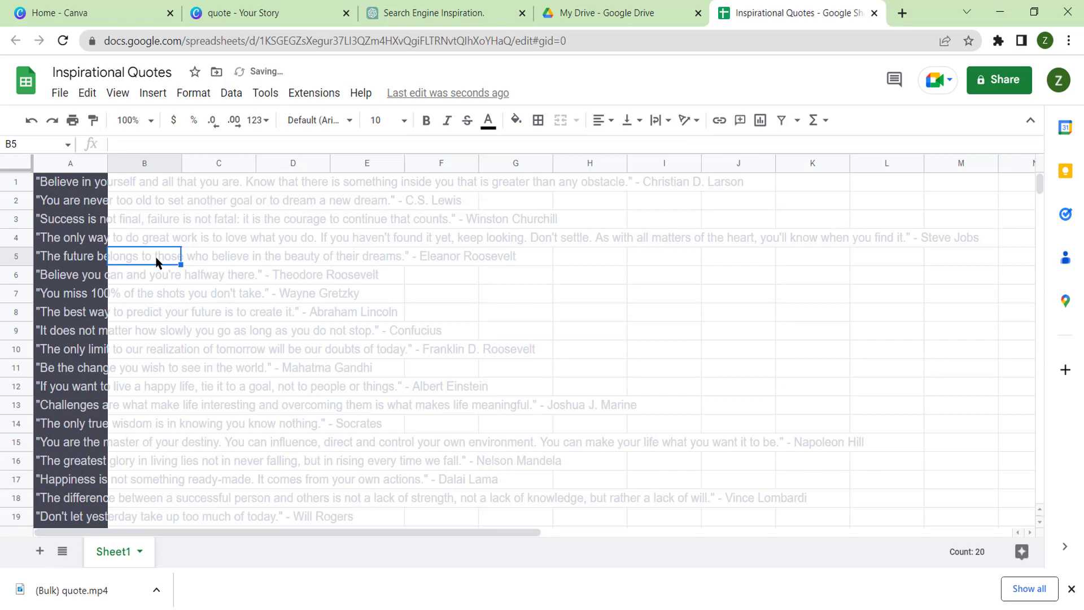
pyautogui.scroll(-3, 77, 339)
pyautogui.scroll(3, 65, 424)
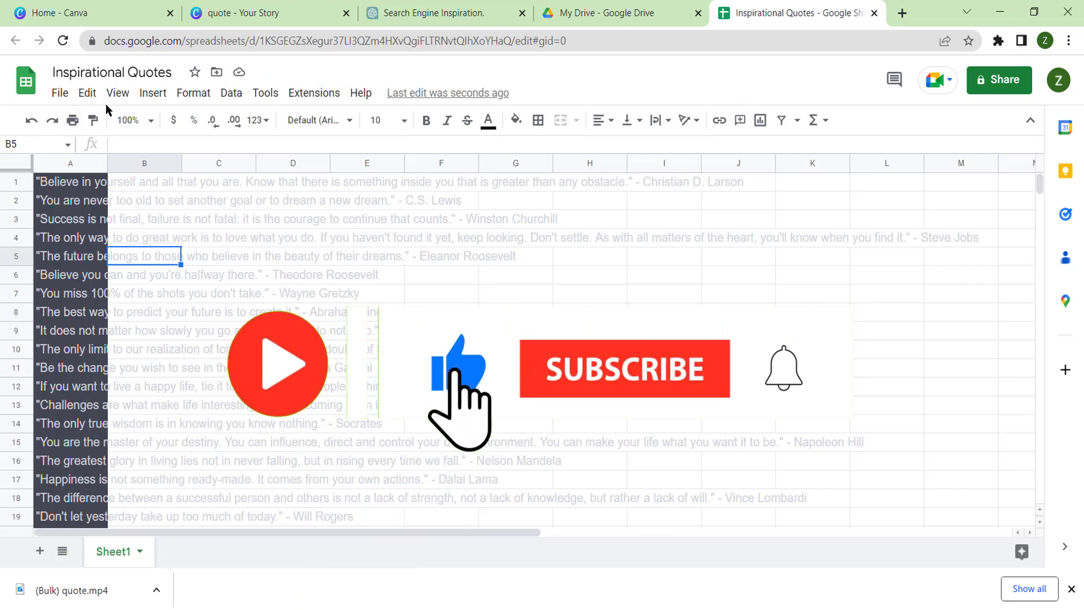
pyautogui.click(60, 94)
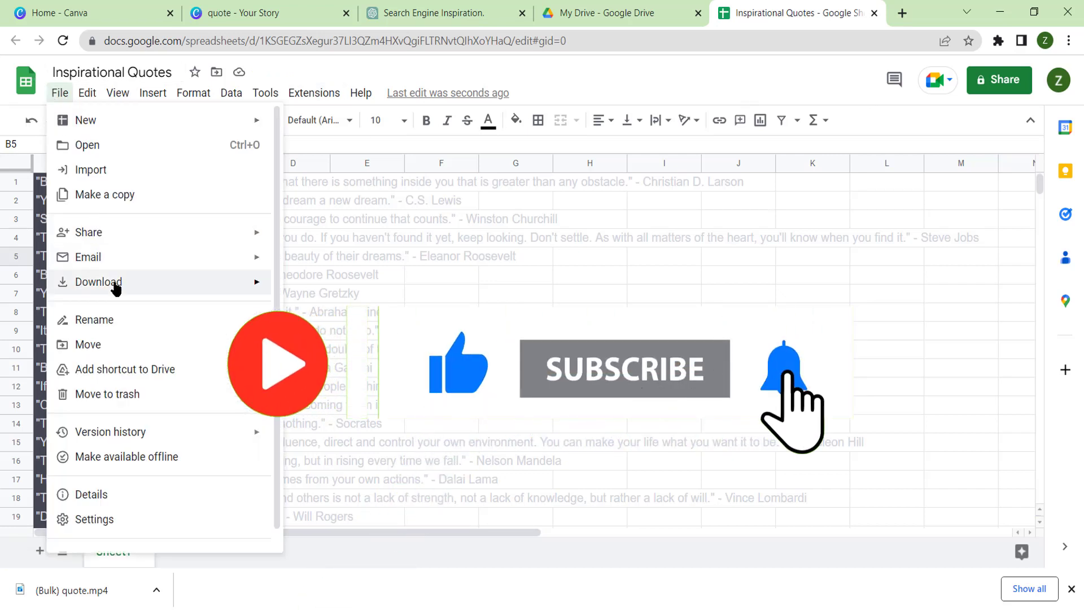
pyautogui.moveTo(98, 282)
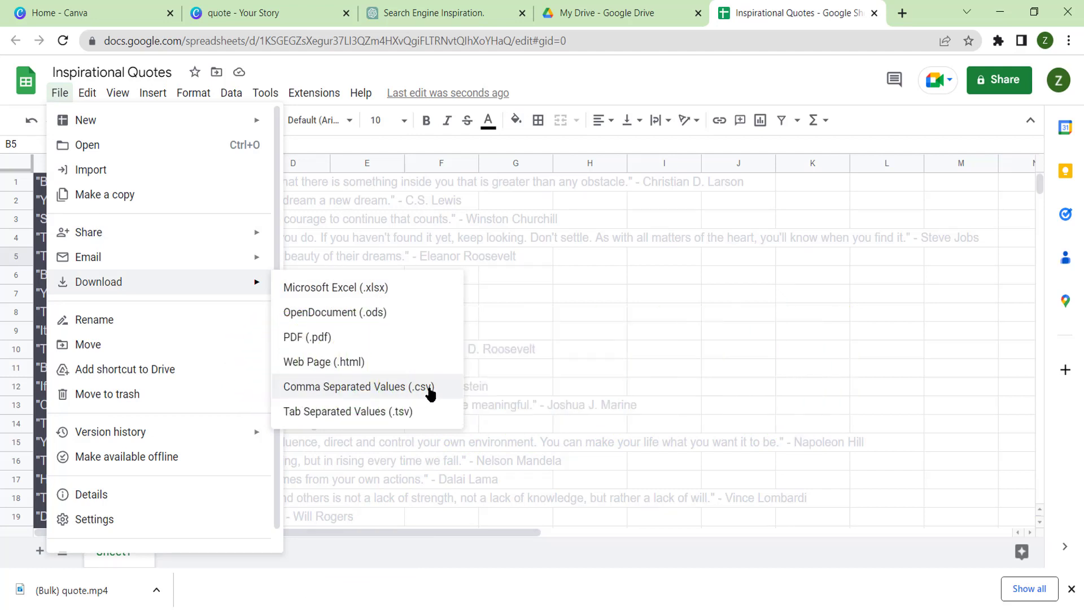
pyautogui.click(359, 386)
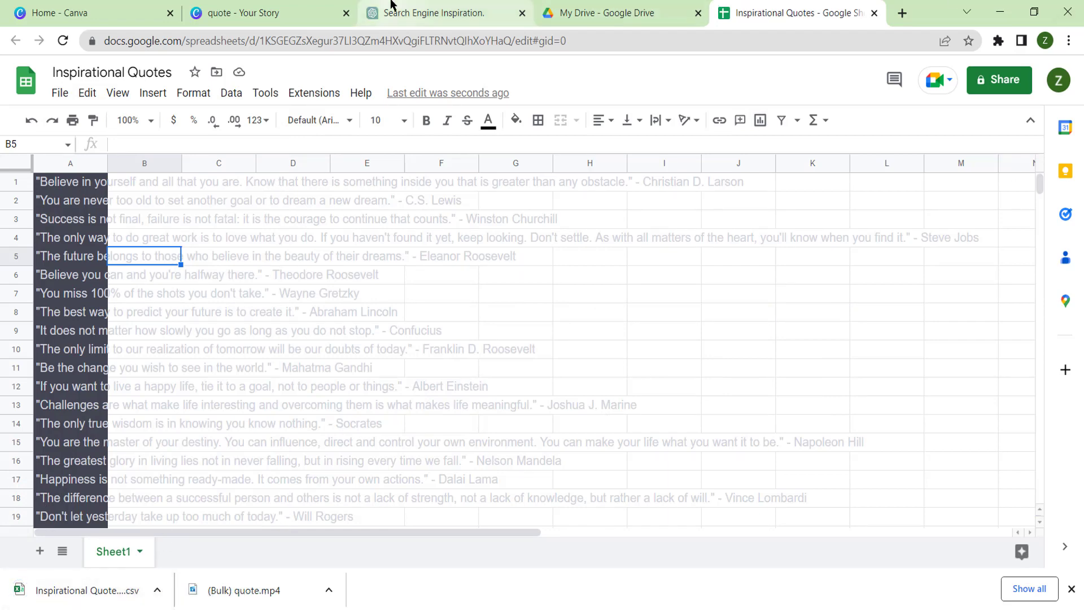
# Step: Create a blank Instagram Story design and search templates for 'quotes video'
pyautogui.click(254, 12)
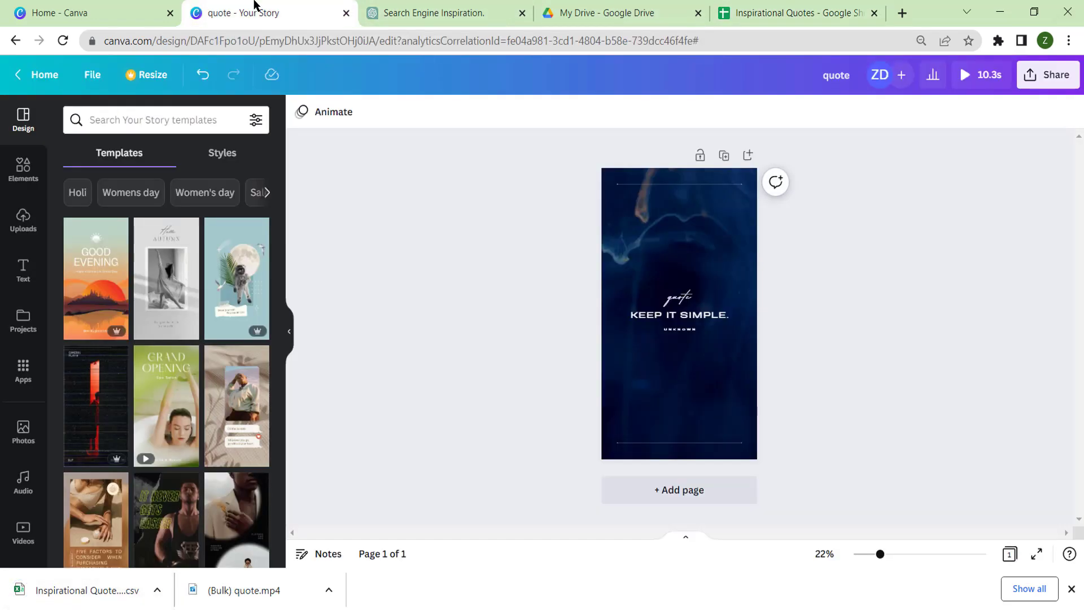
pyautogui.click(83, 7)
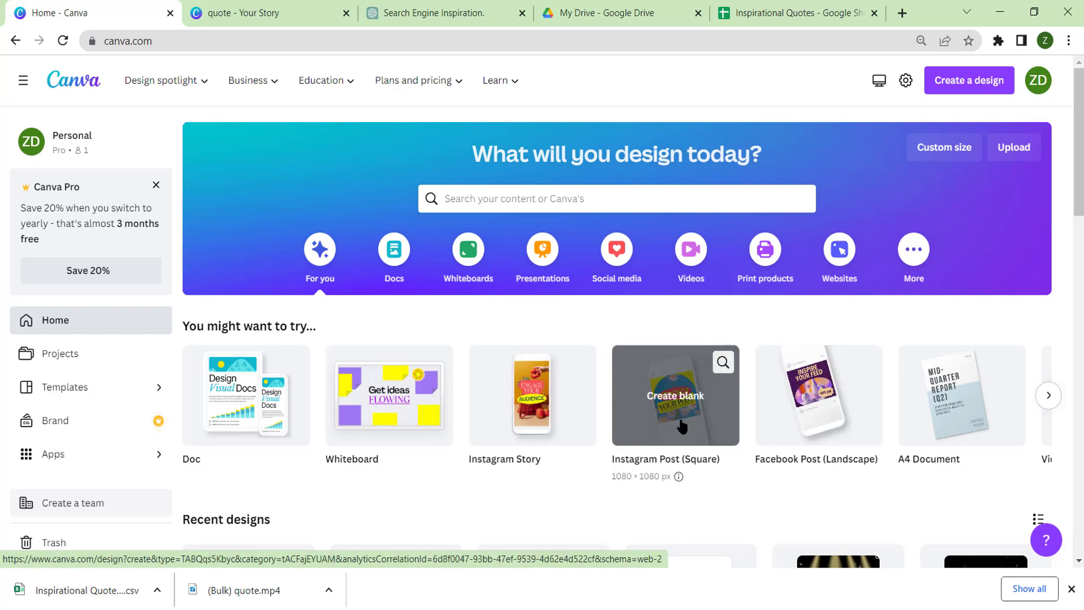
pyautogui.click(522, 410)
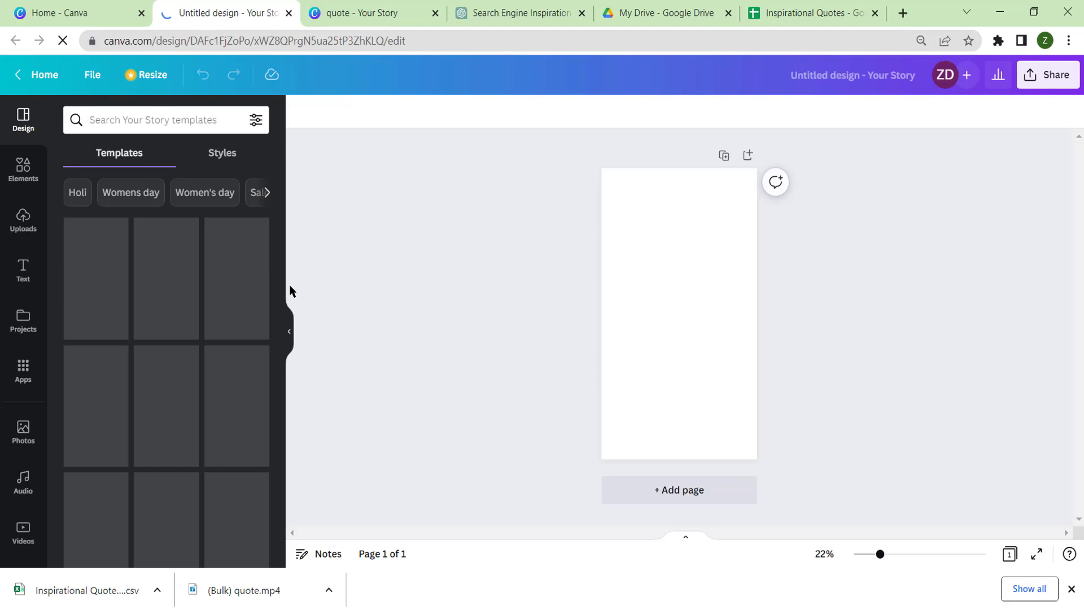
pyautogui.click(121, 118)
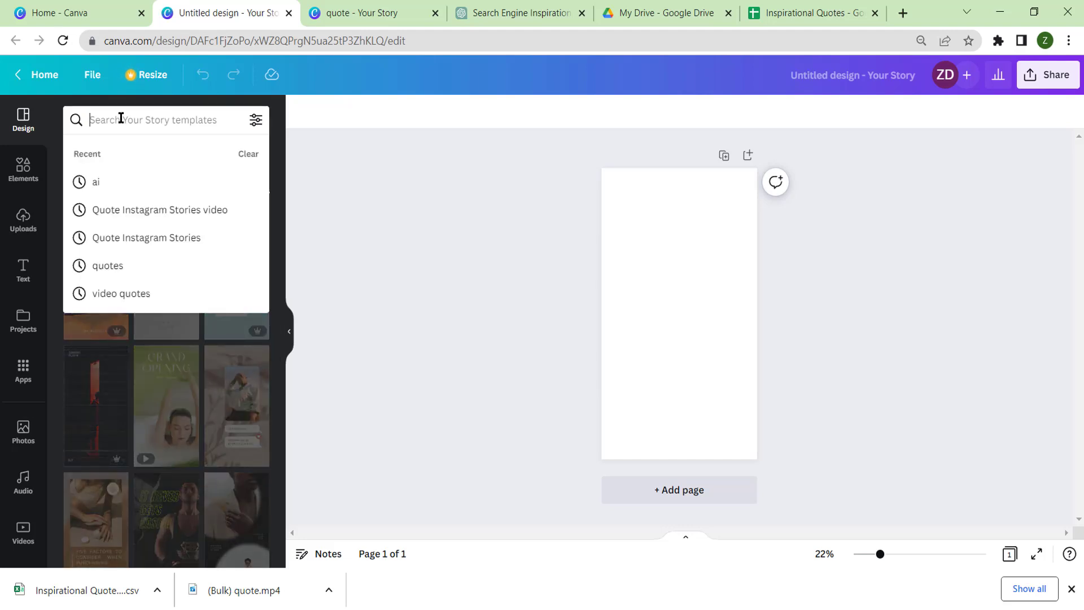
pyautogui.write('q')
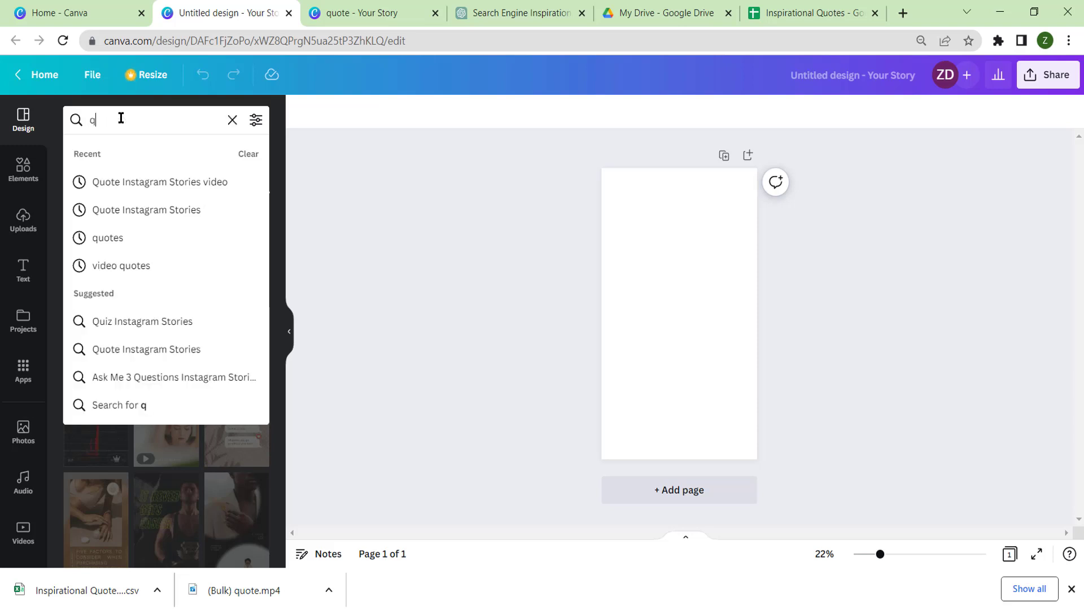
pyautogui.write('uotes vi')
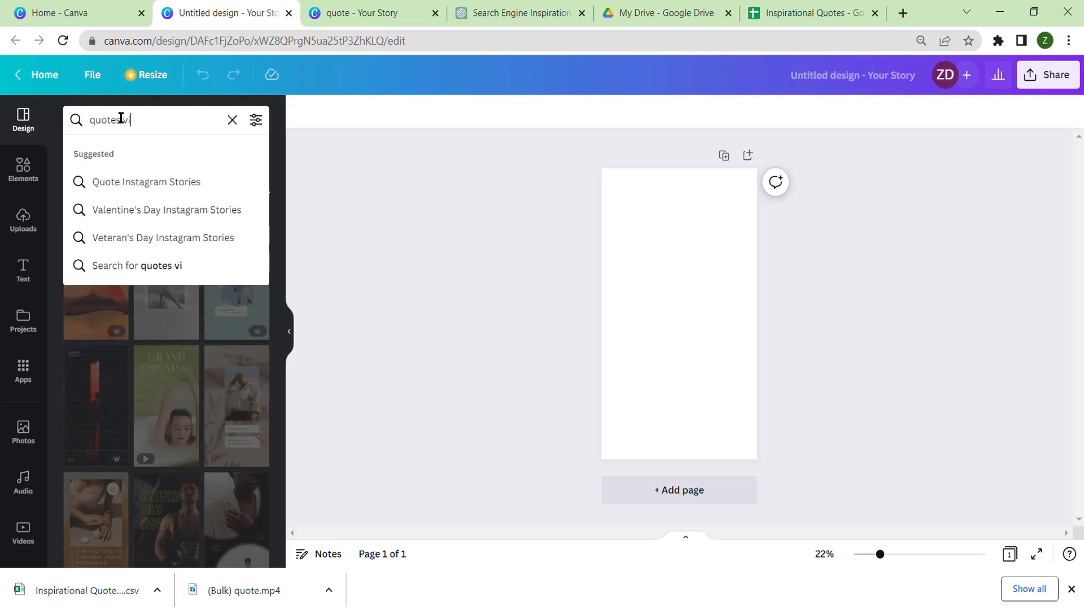
pyautogui.write('deo')
pyautogui.press('Return')
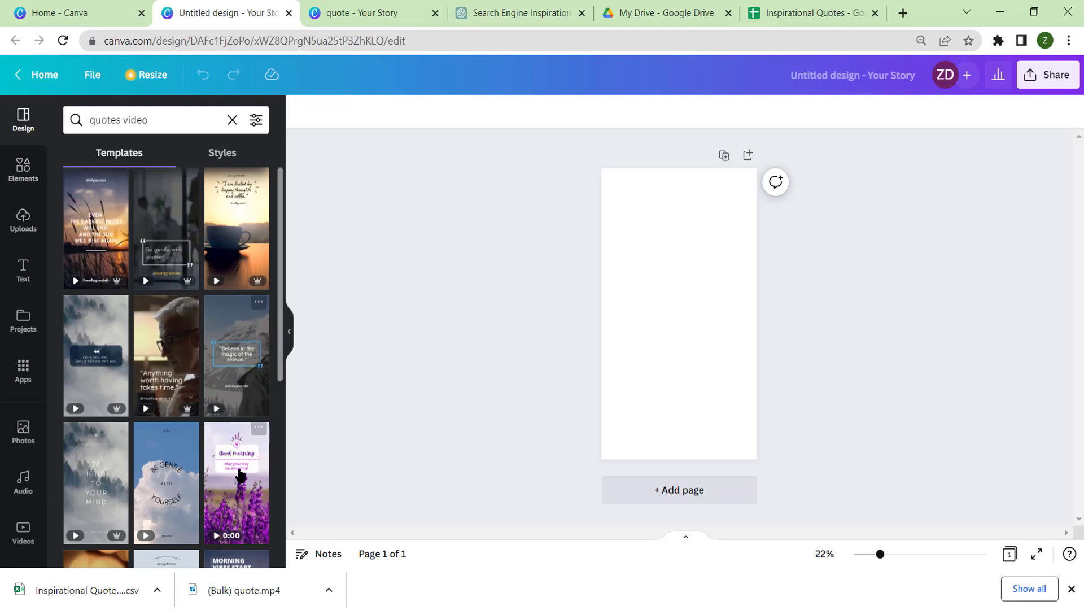
# Step: Close the blank Untitled design and preview the 'KEEP IT SIMPLE' quote story
pyautogui.click(289, 13)
pyautogui.click(283, 7)
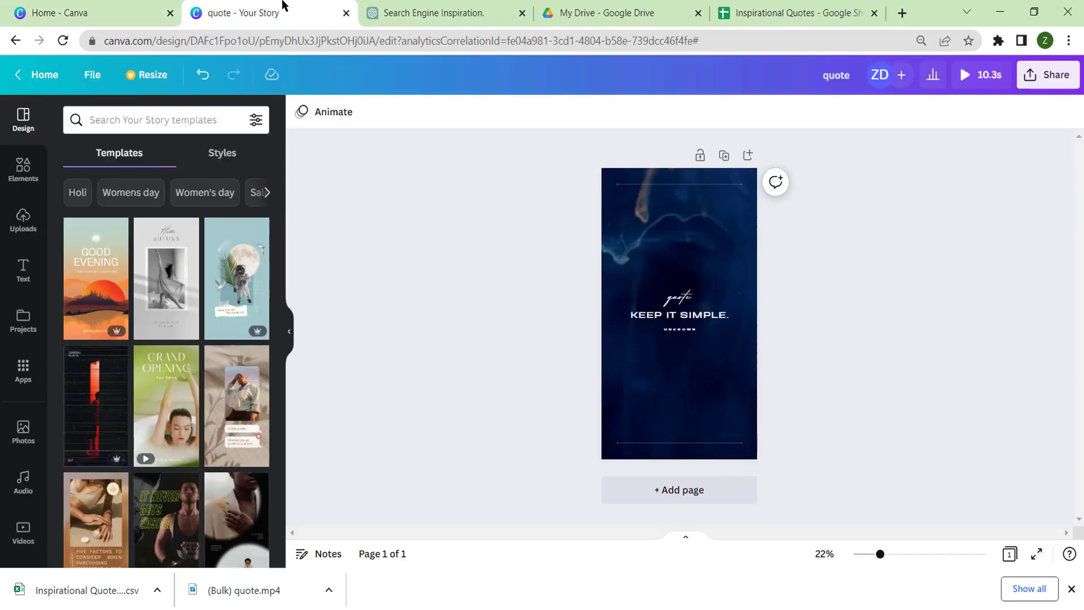
pyautogui.click(967, 77)
pyautogui.press('Escape')
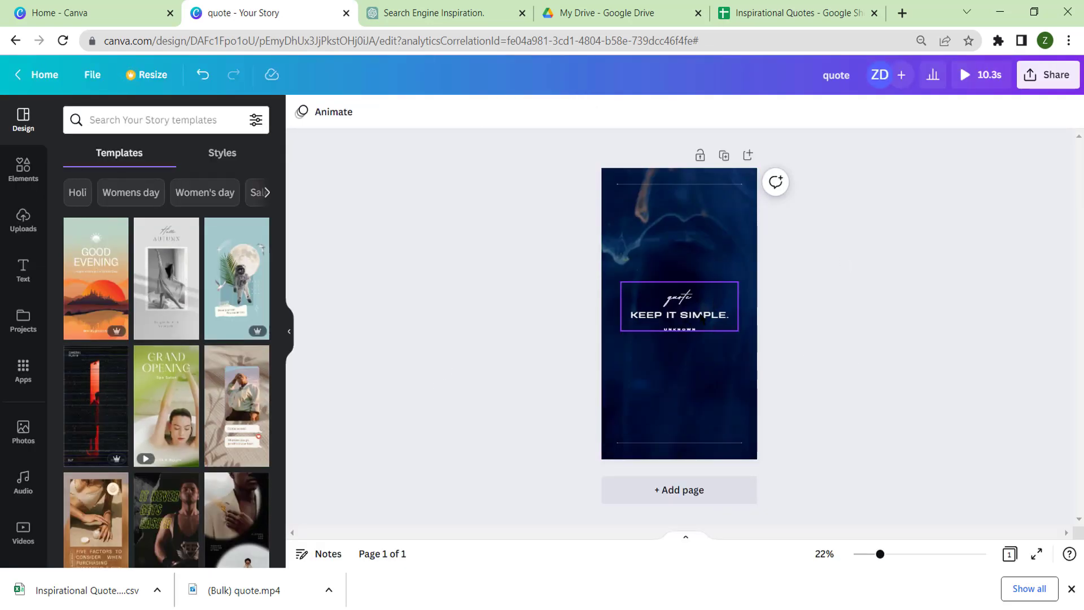
pyautogui.scroll(-2, 23, 515)
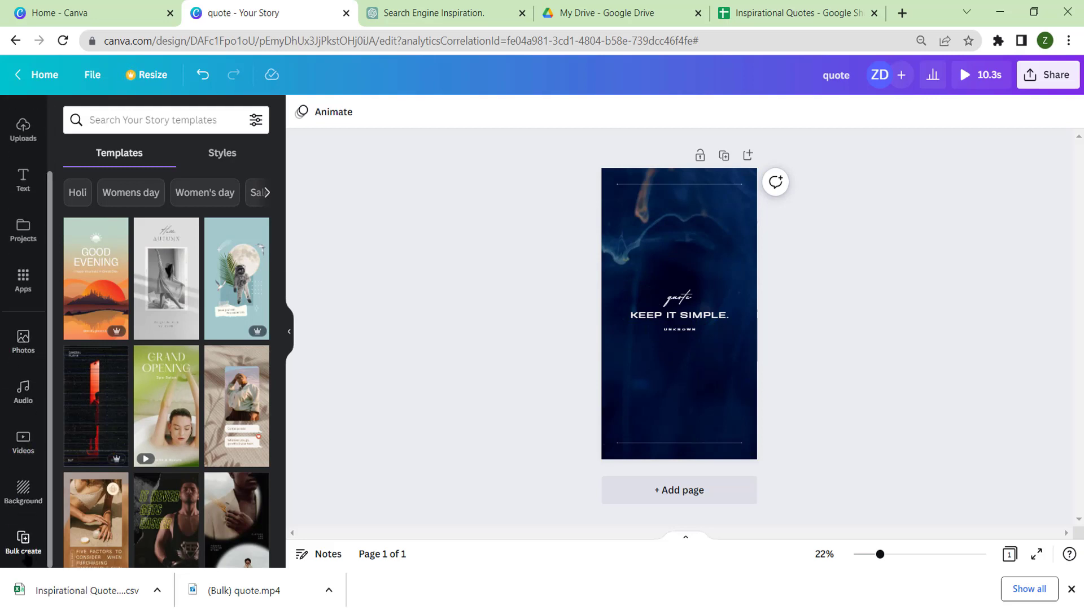
# Step: Upload the Inspirational Quotes CSV from Downloads into Bulk create
pyautogui.click(23, 541)
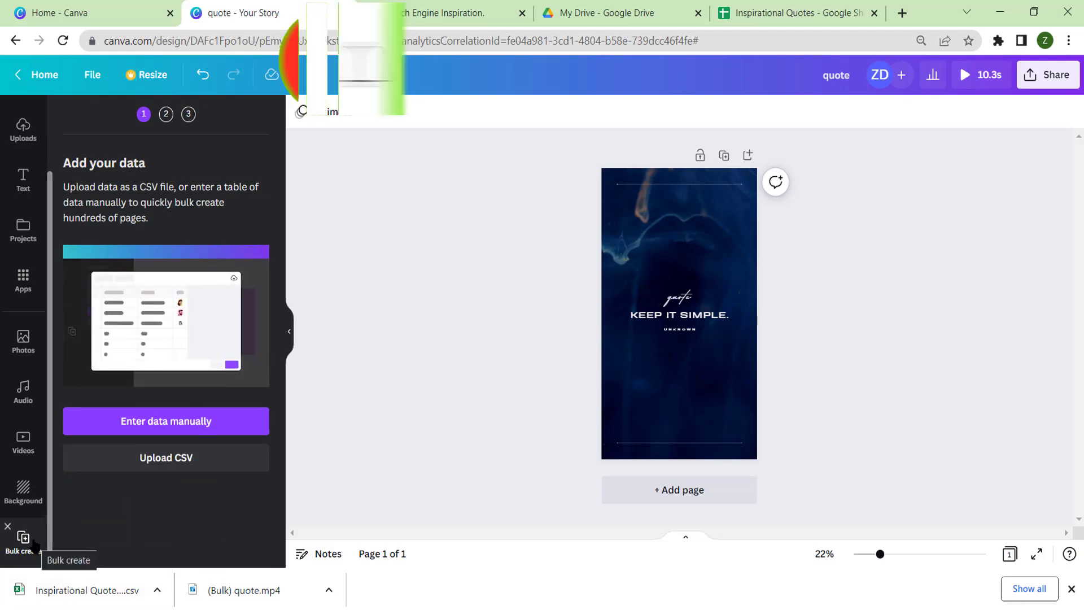
pyautogui.click(23, 280)
pyautogui.scroll(-5, 149, 346)
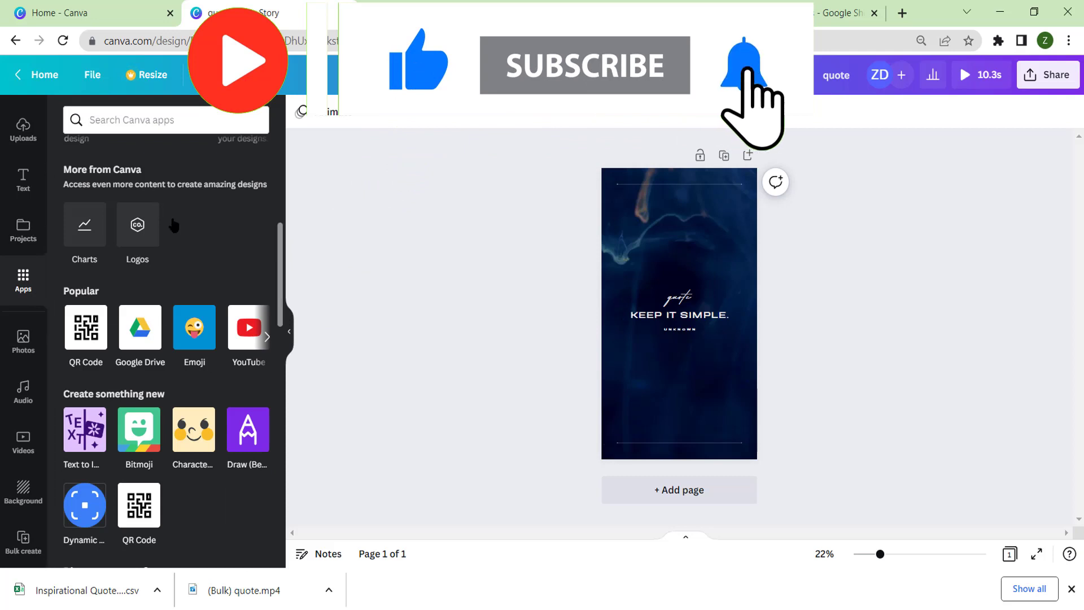
pyautogui.click(24, 542)
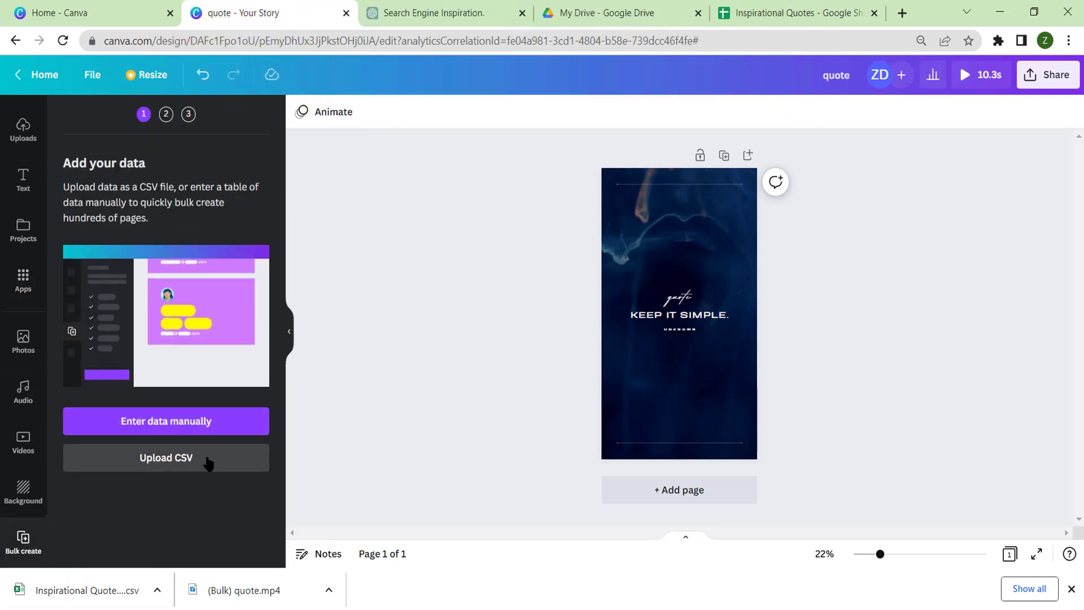
pyautogui.click(149, 460)
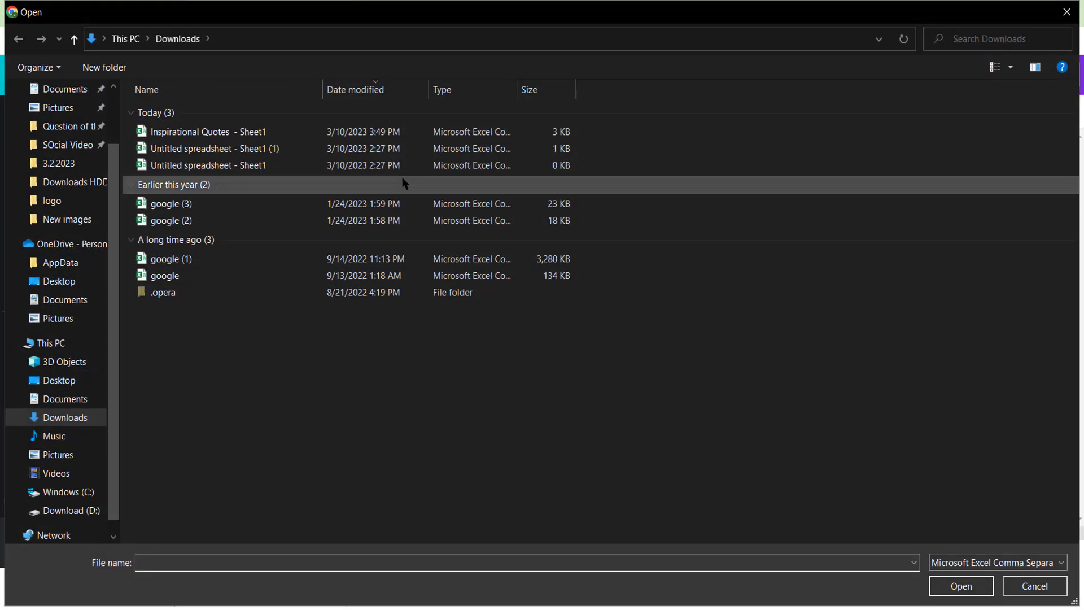
pyautogui.doubleClick(209, 134)
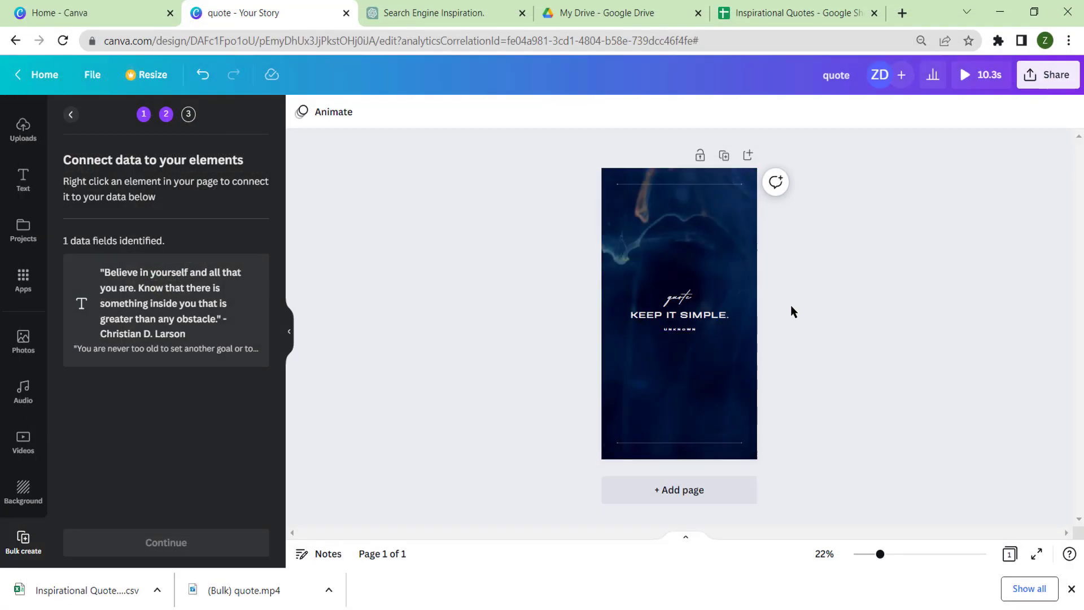
# Step: Connect the quote text group to the quote data field, then continue
pyautogui.click(679, 315)
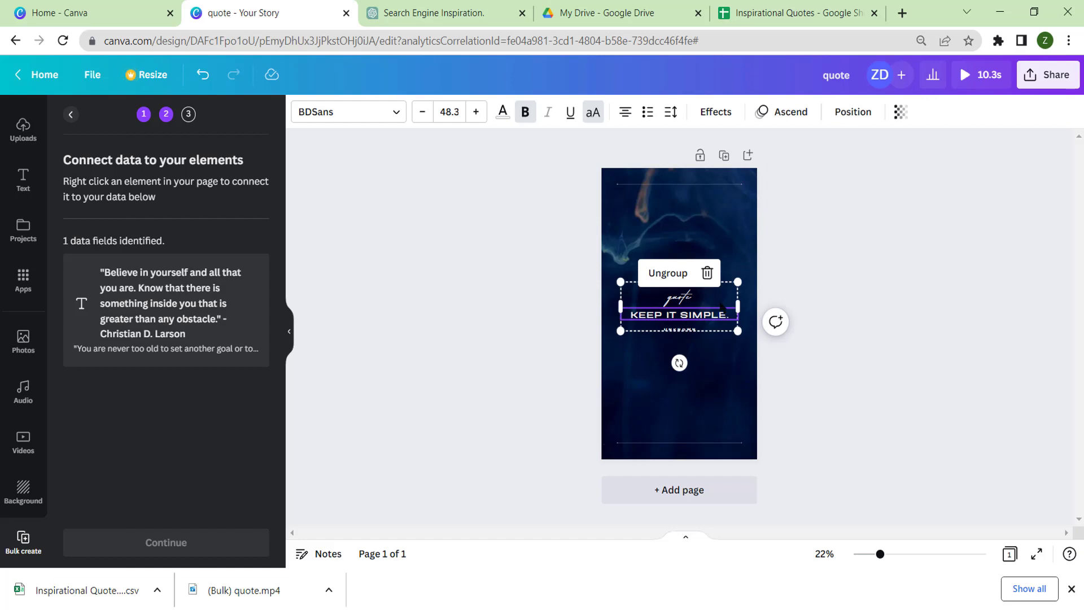
pyautogui.rightClick(678, 313)
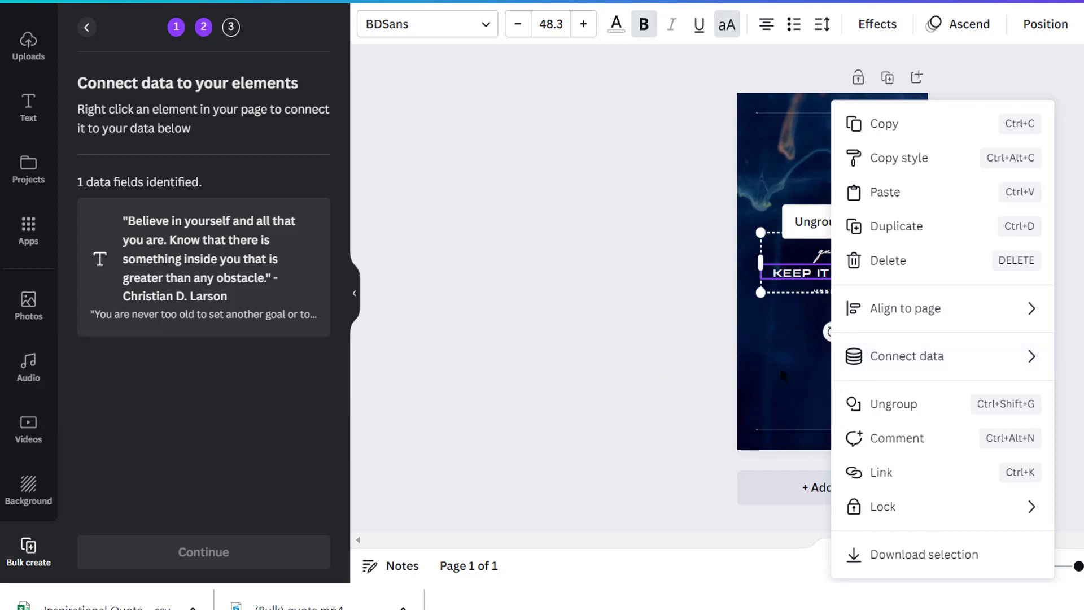
pyautogui.moveTo(907, 357)
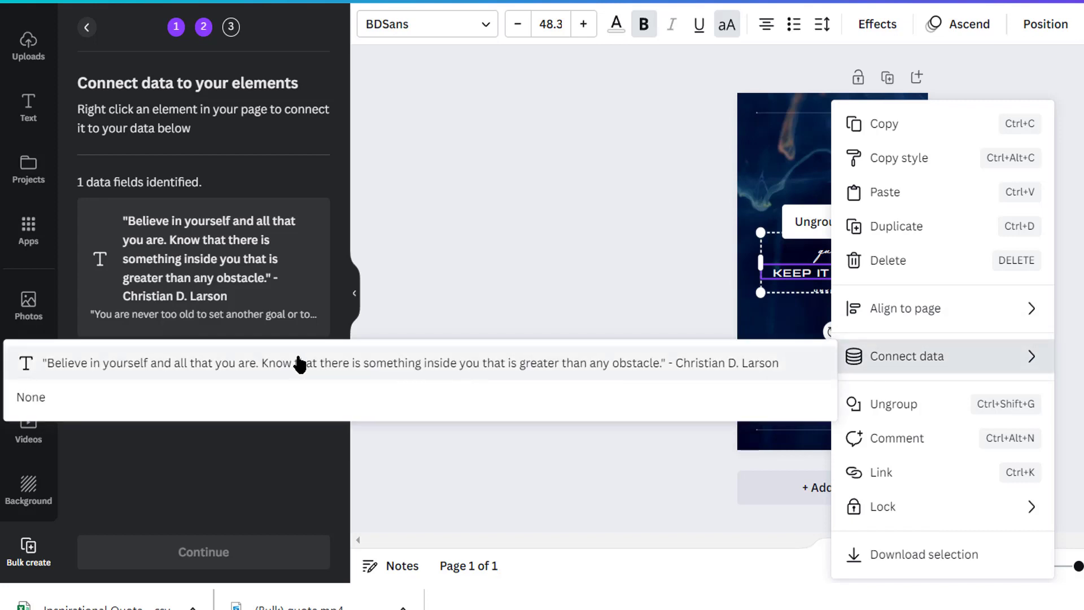
pyautogui.click(299, 364)
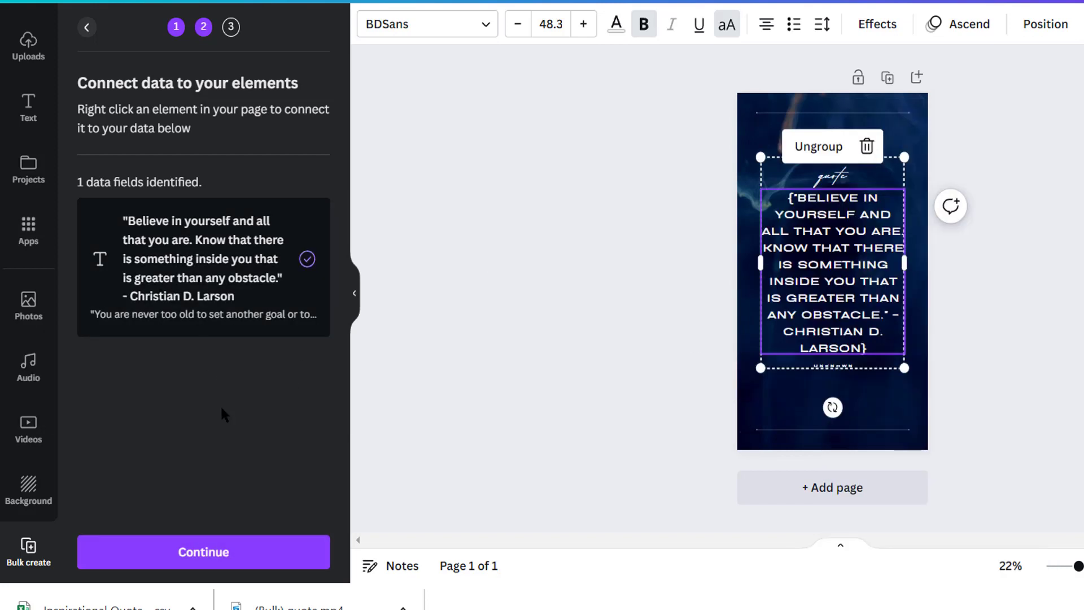
pyautogui.click(206, 559)
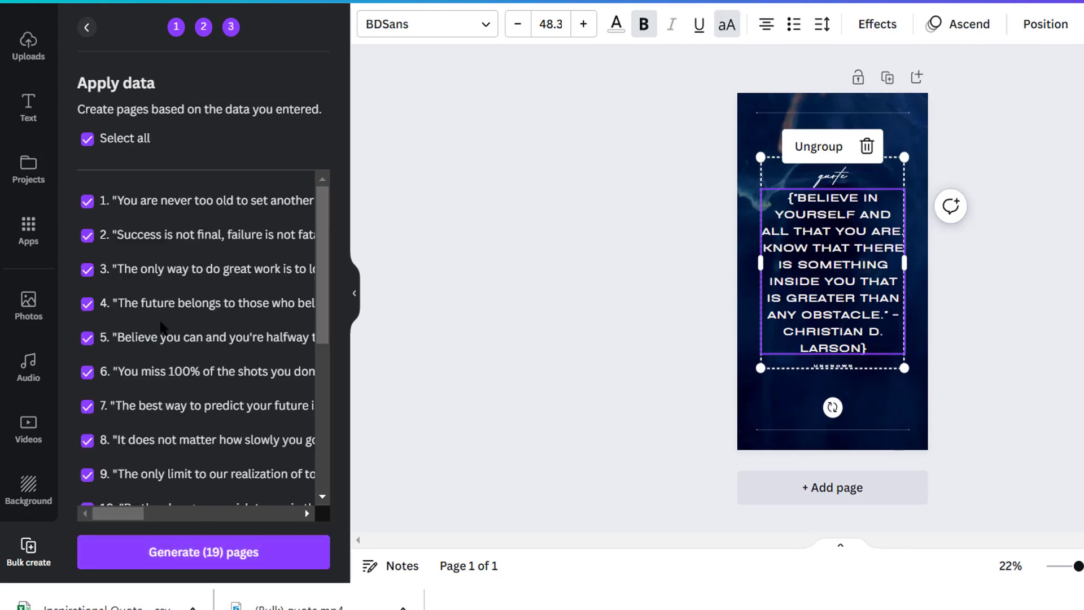
pyautogui.scroll(-4, 110, 360)
pyautogui.scroll(4, 115, 388)
pyautogui.scroll(-4, 148, 280)
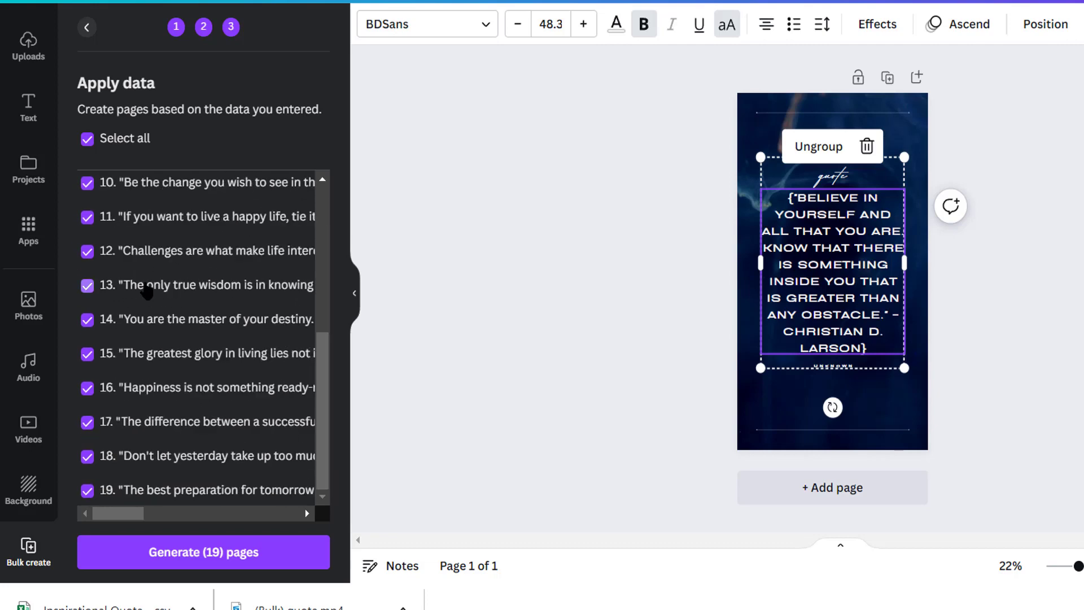
pyautogui.scroll(4, 147, 291)
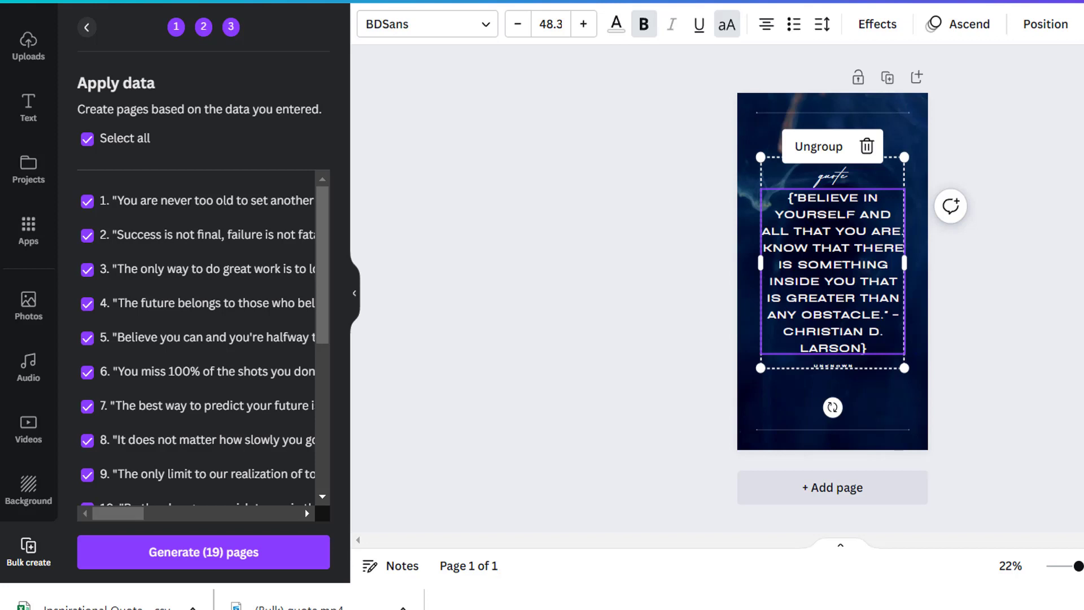
pyautogui.click(926, 157)
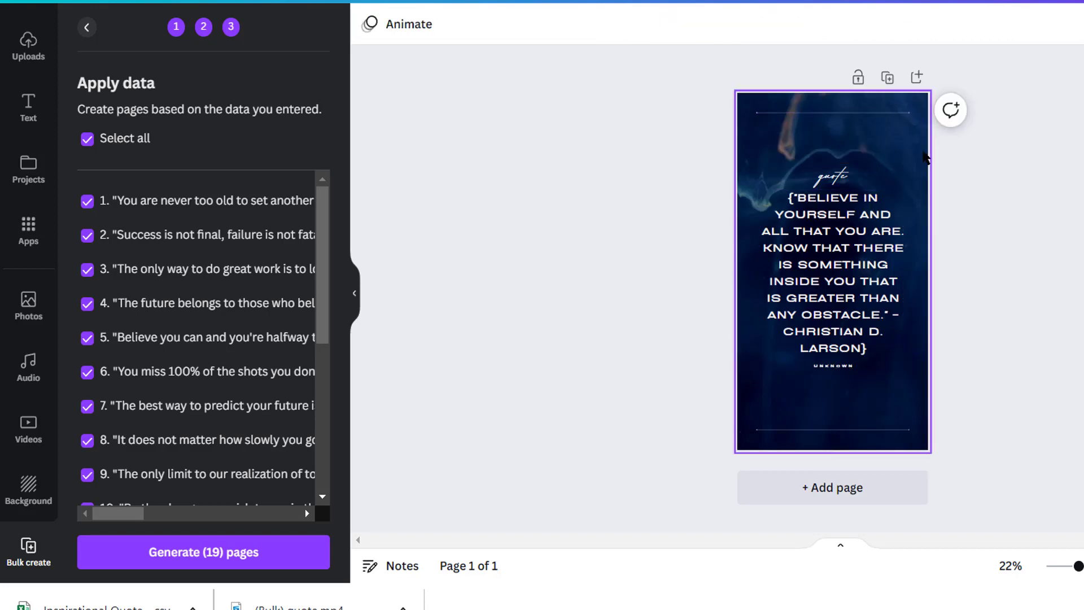
pyautogui.click(925, 157)
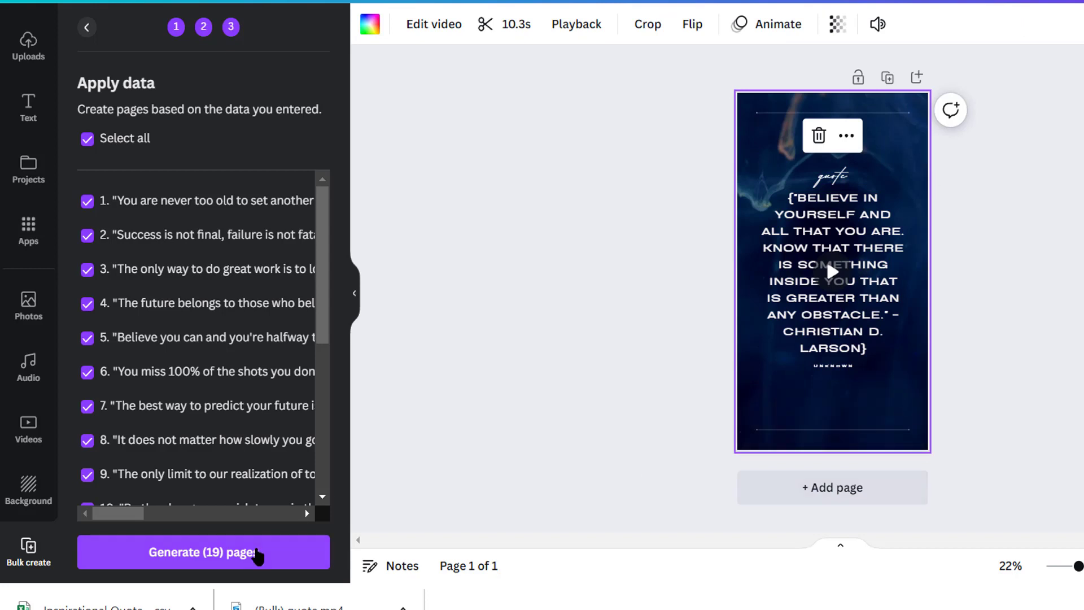
# Step: Generate the 19 story pages, one per quote
pyautogui.click(257, 554)
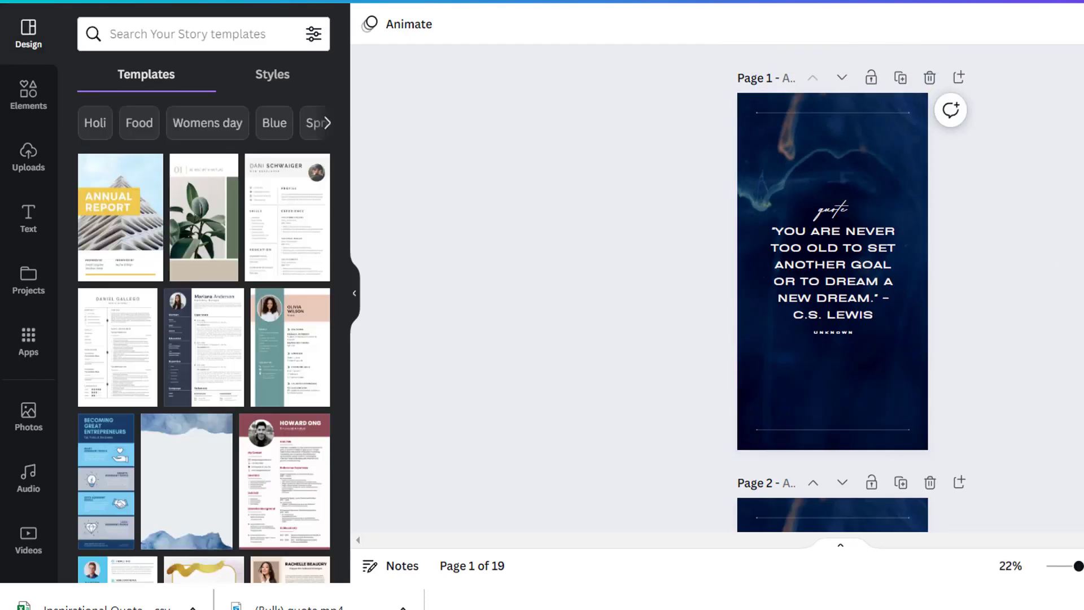
pyautogui.scroll(-5, 992, 302)
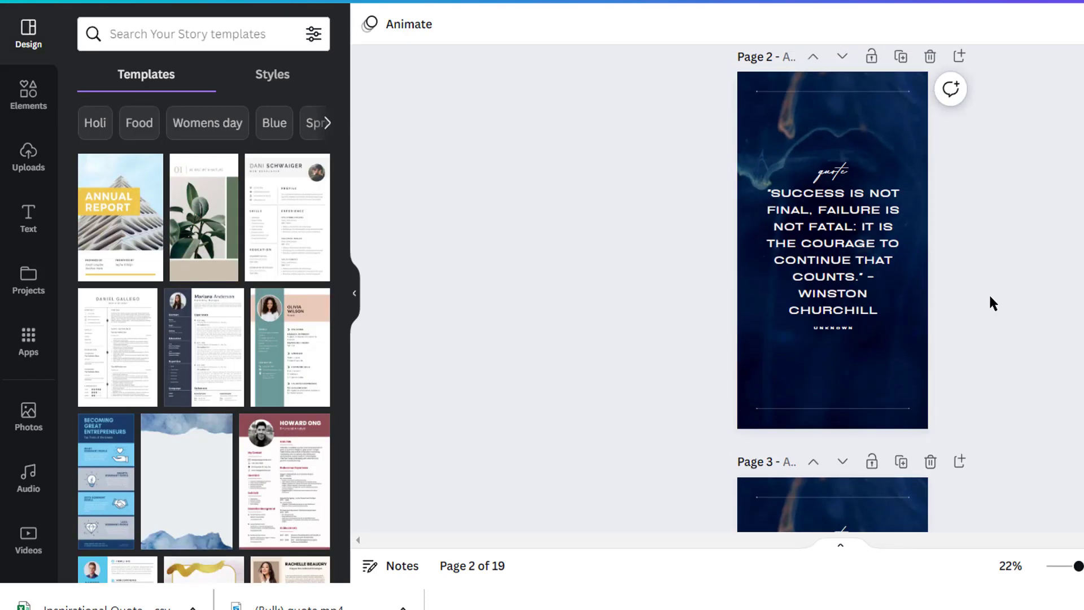
pyautogui.scroll(-5, 853, 239)
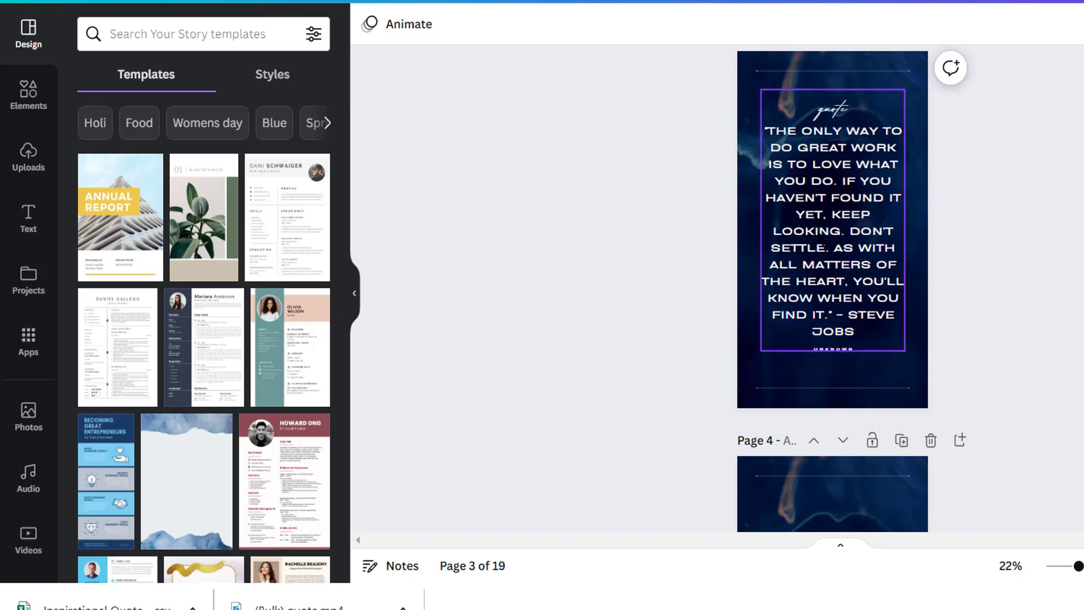
pyautogui.scroll(-10, 961, 272)
pyautogui.scroll(20, 1081, 303)
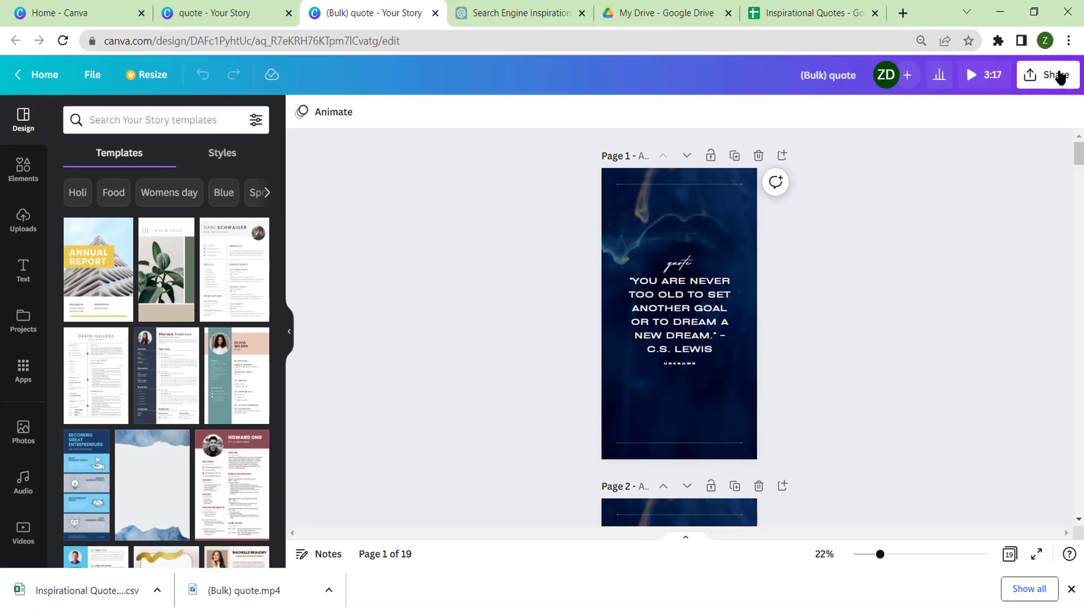
pyautogui.click(1049, 74)
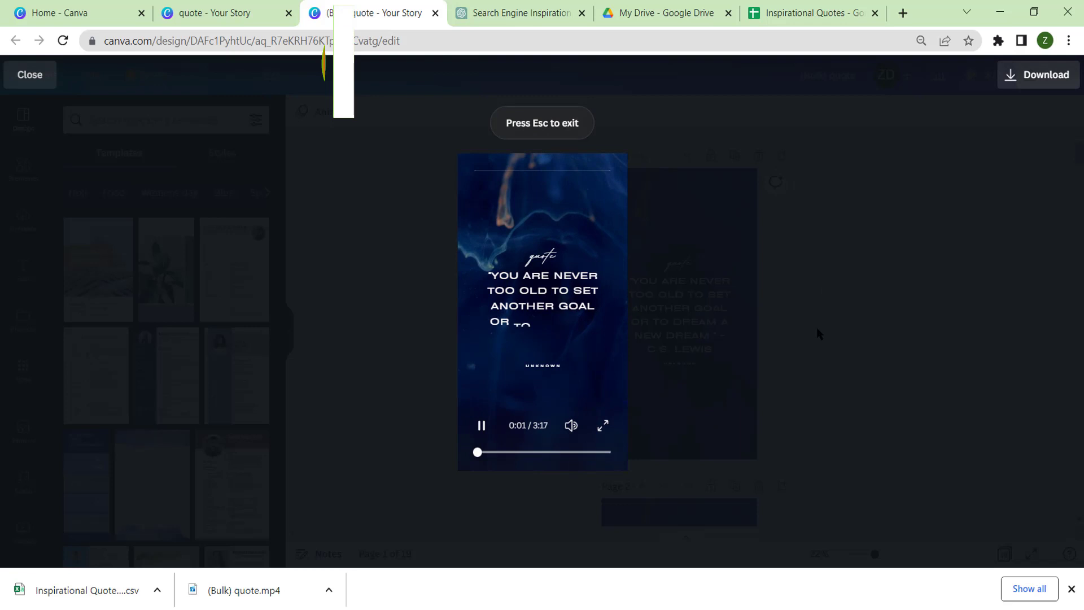
pyautogui.press('Escape')
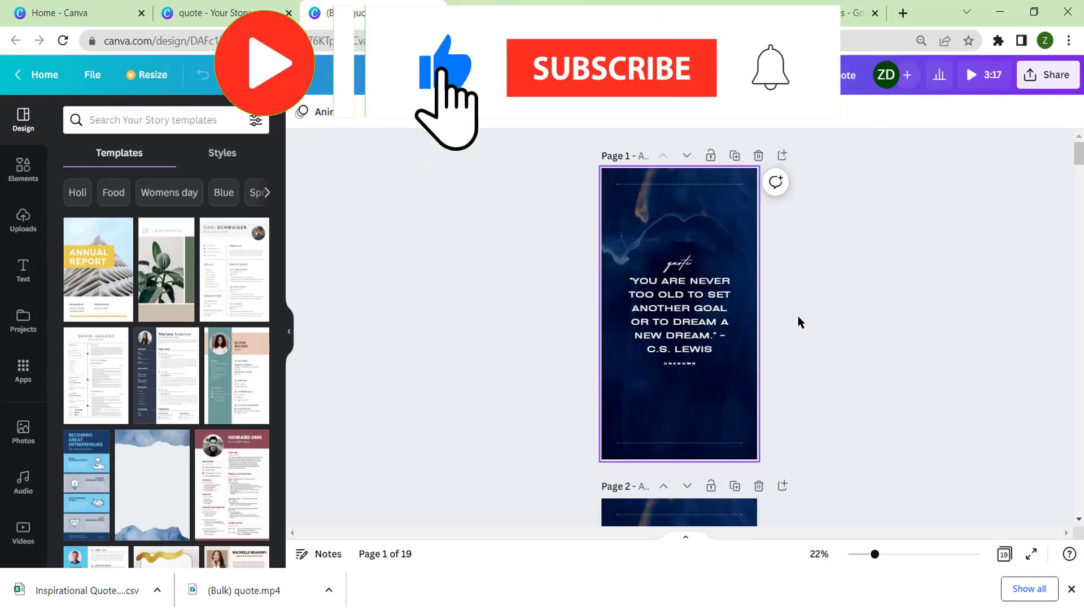
pyautogui.scroll(-5, 797, 315)
pyautogui.scroll(-2, 796, 316)
pyautogui.scroll(-5, 812, 313)
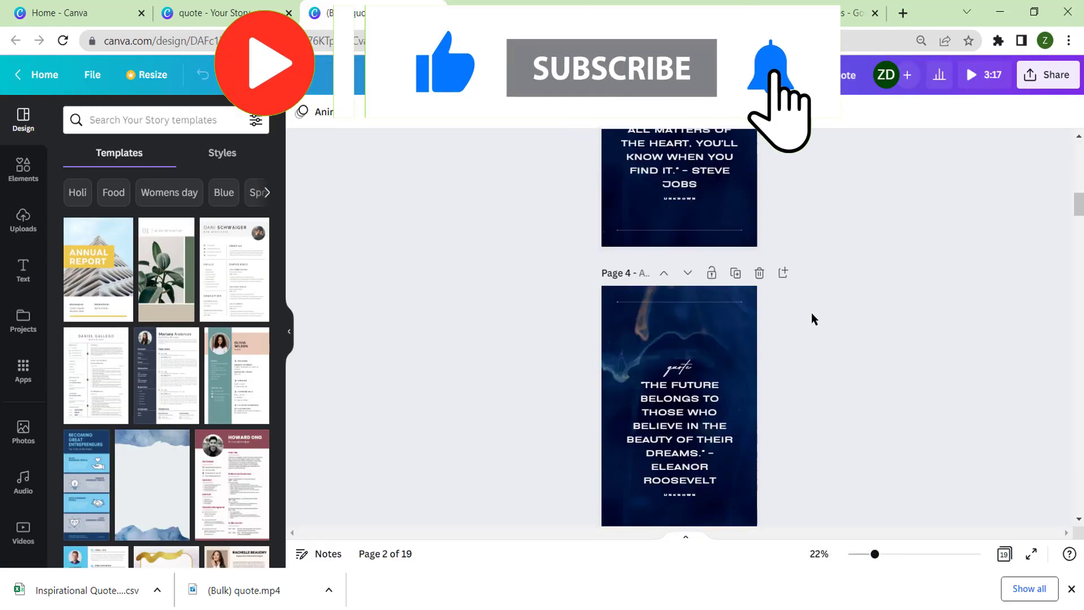
pyautogui.scroll(-10, 812, 315)
pyautogui.scroll(-12, 825, 314)
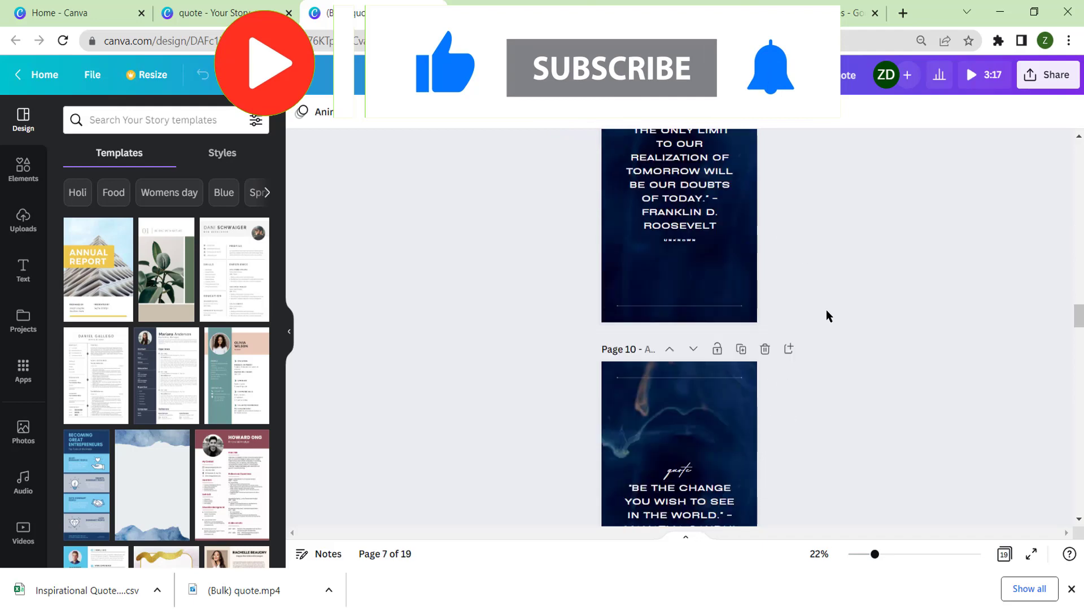
pyautogui.scroll(-10, 826, 315)
pyautogui.scroll(12, 825, 315)
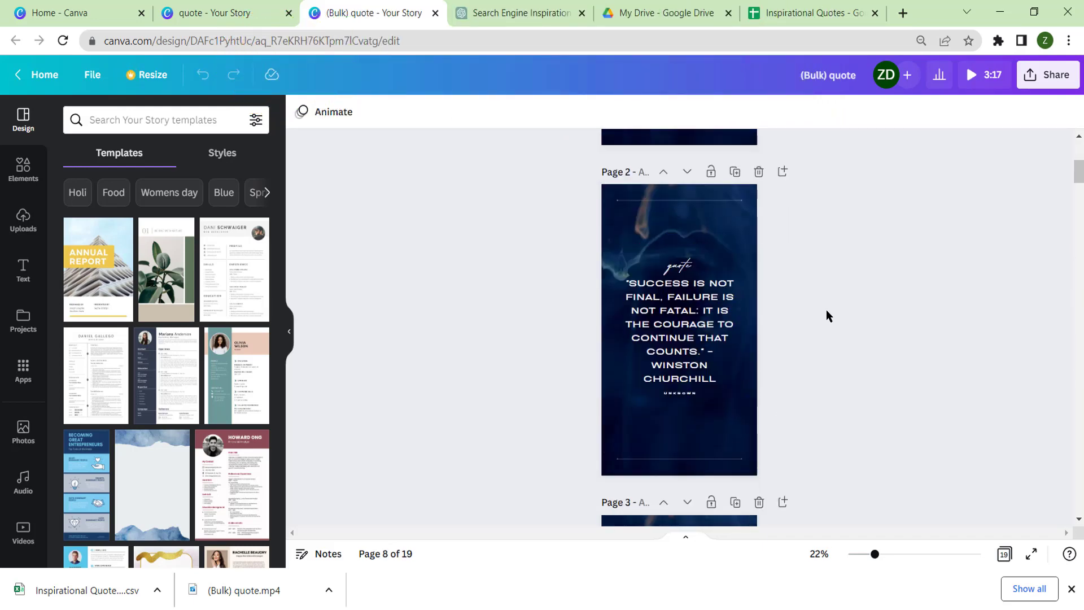
pyautogui.scroll(4, 826, 310)
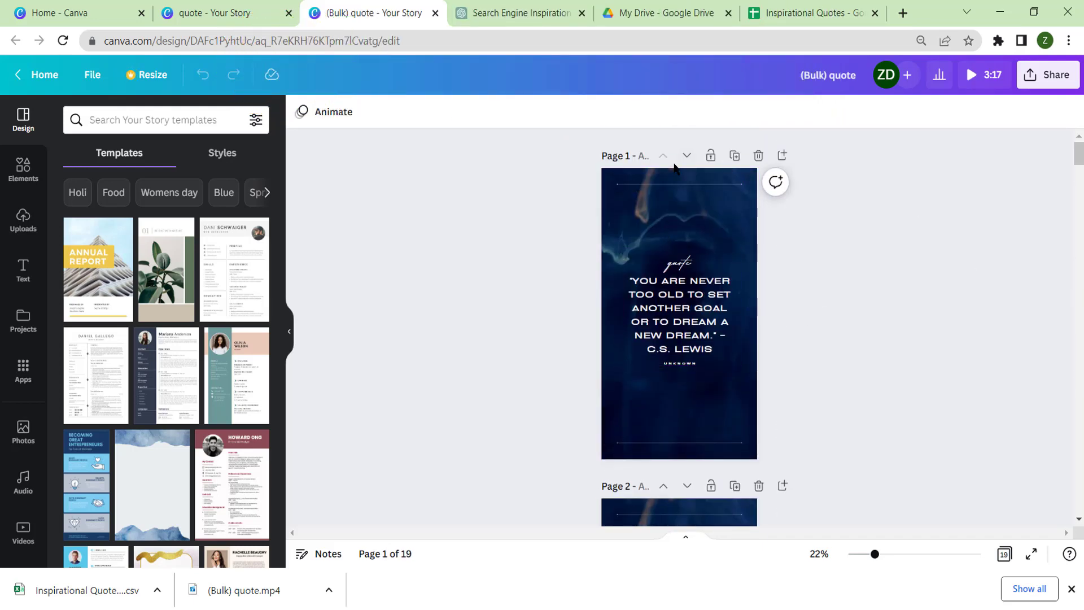
pyautogui.click(1051, 76)
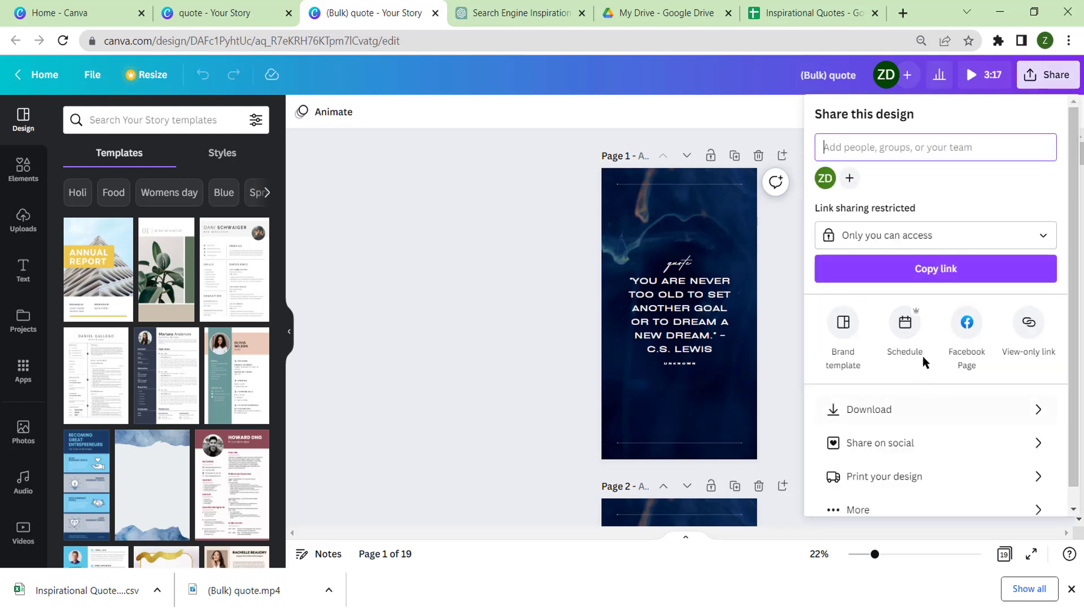
pyautogui.click(906, 323)
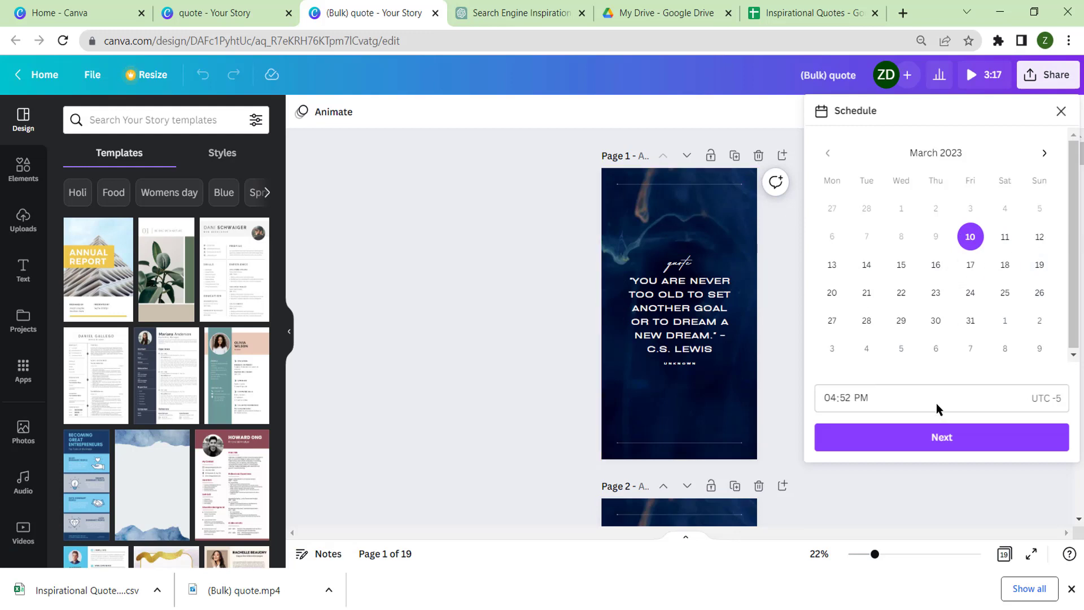
pyautogui.click(455, 289)
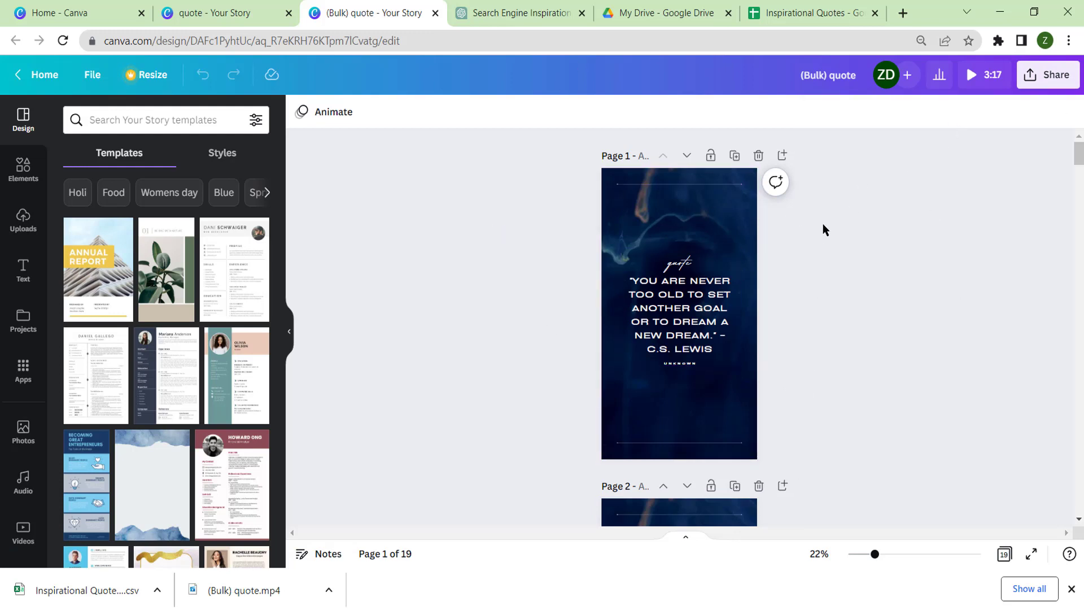
pyautogui.scroll(-3, 822, 230)
pyautogui.scroll(3, 817, 306)
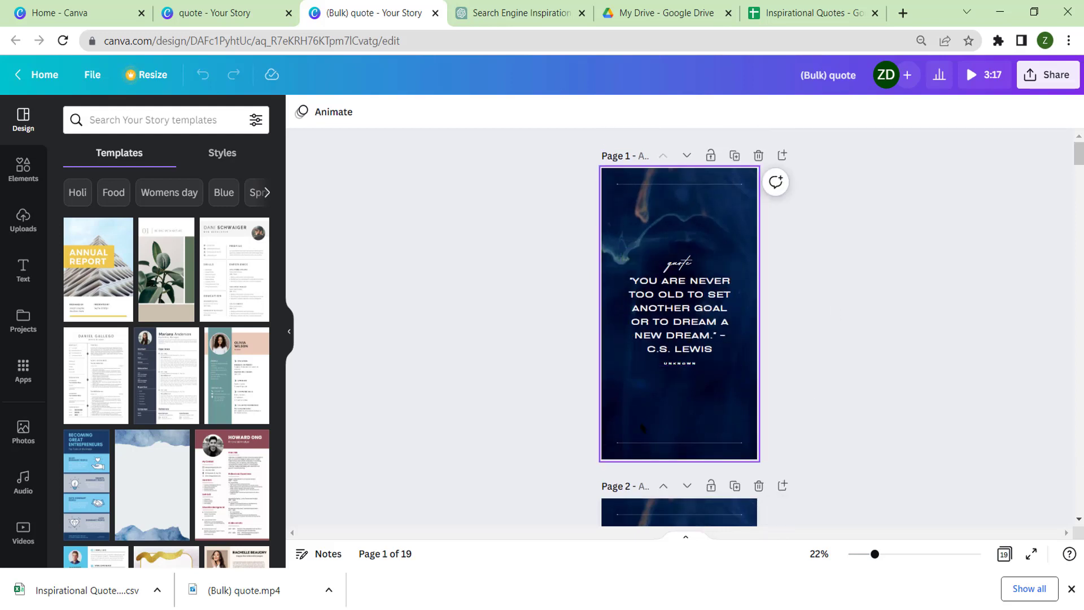
pyautogui.scroll(-3, 840, 305)
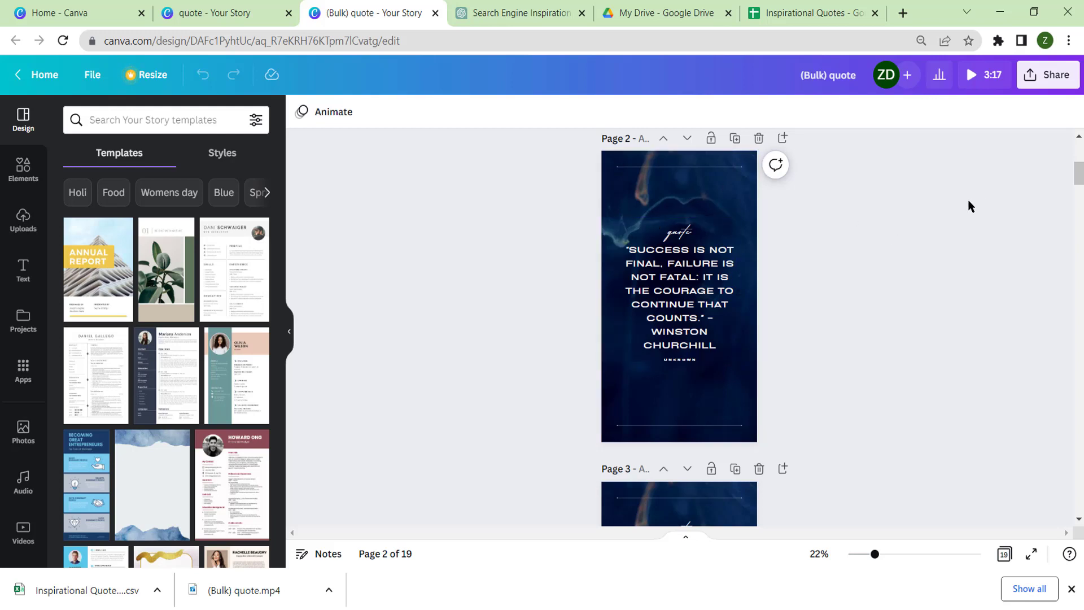
pyautogui.press('pagedown')
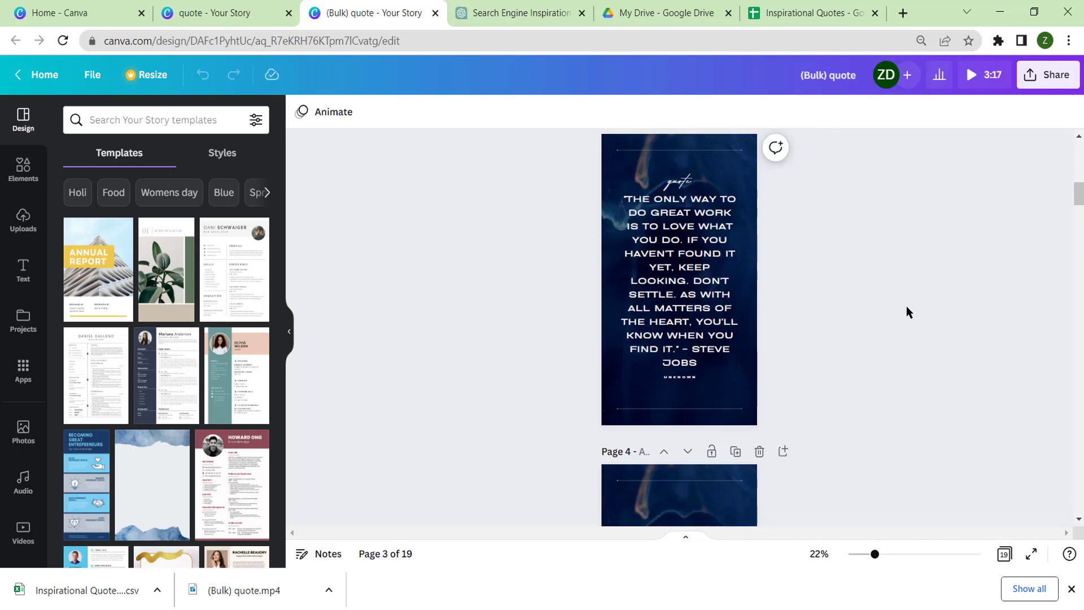
pyautogui.press('Home')
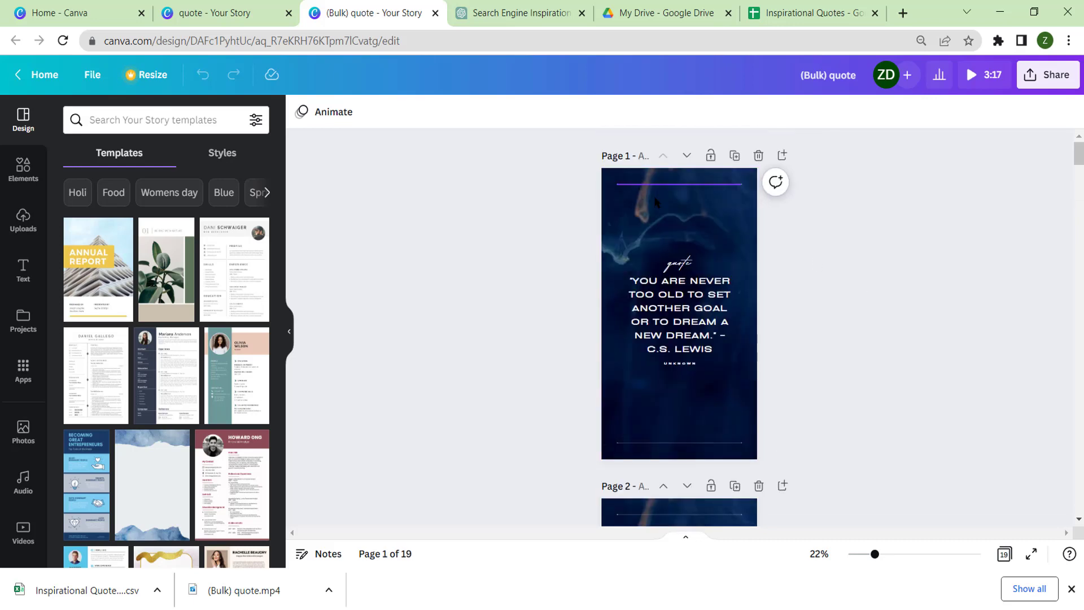
pyautogui.click(1048, 72)
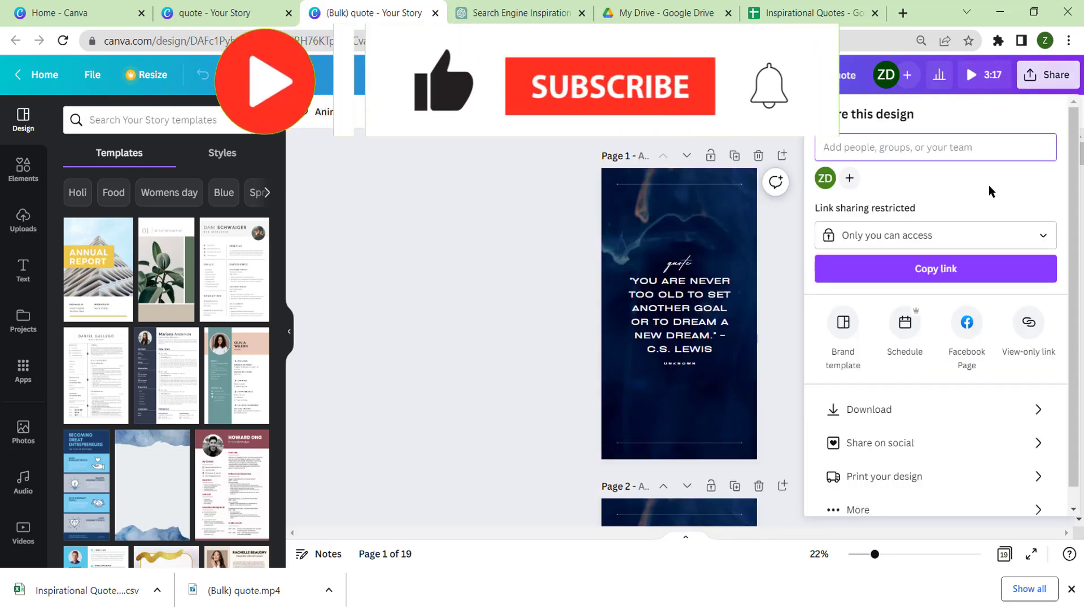
pyautogui.click(776, 219)
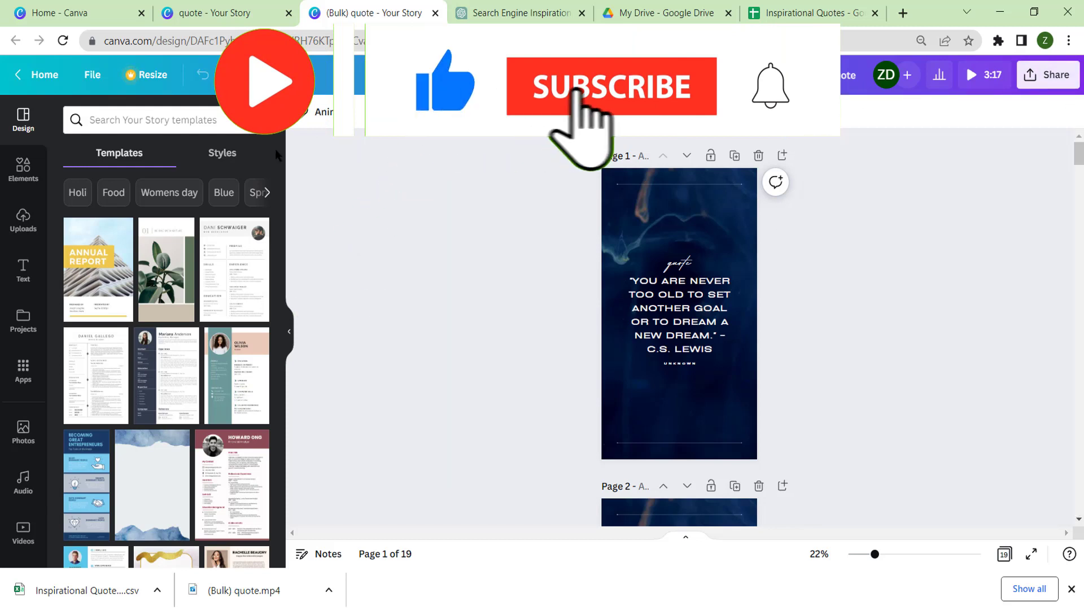